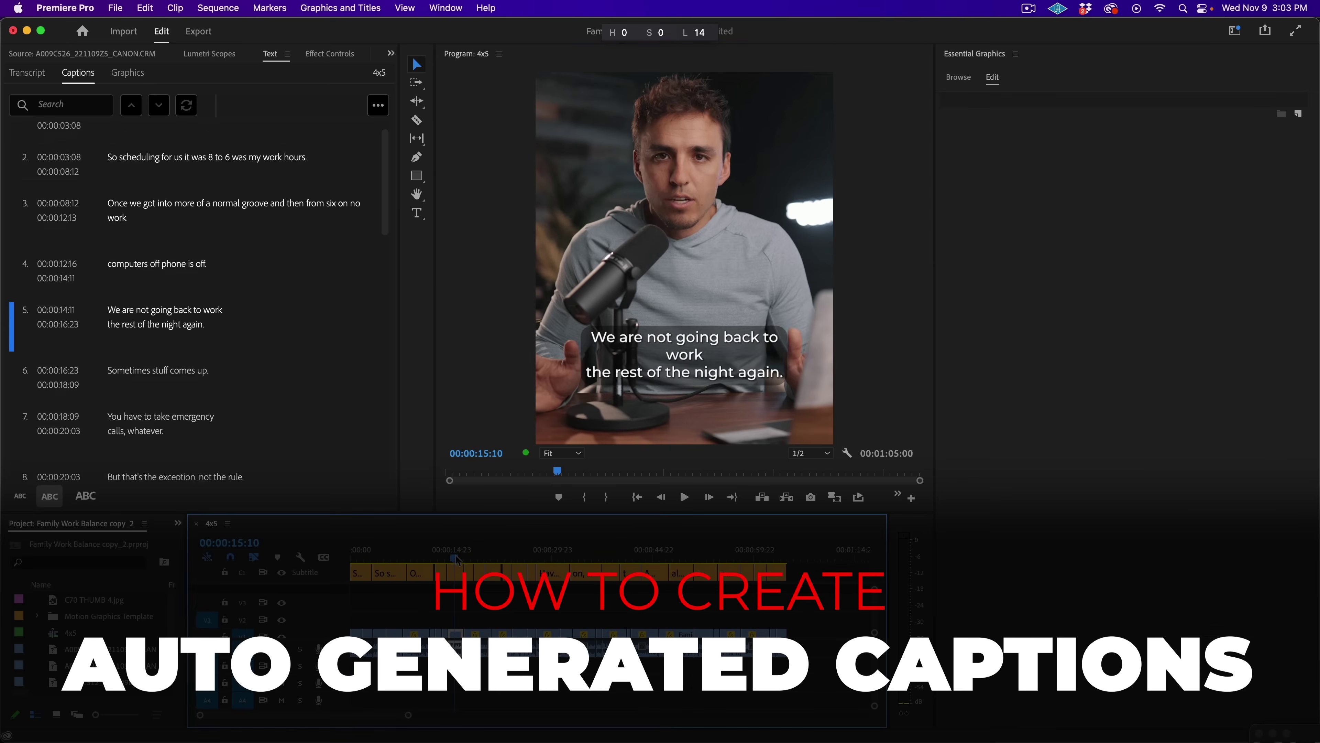
- Move the playhead about three seconds in and play the sequence
left_click(457, 569)
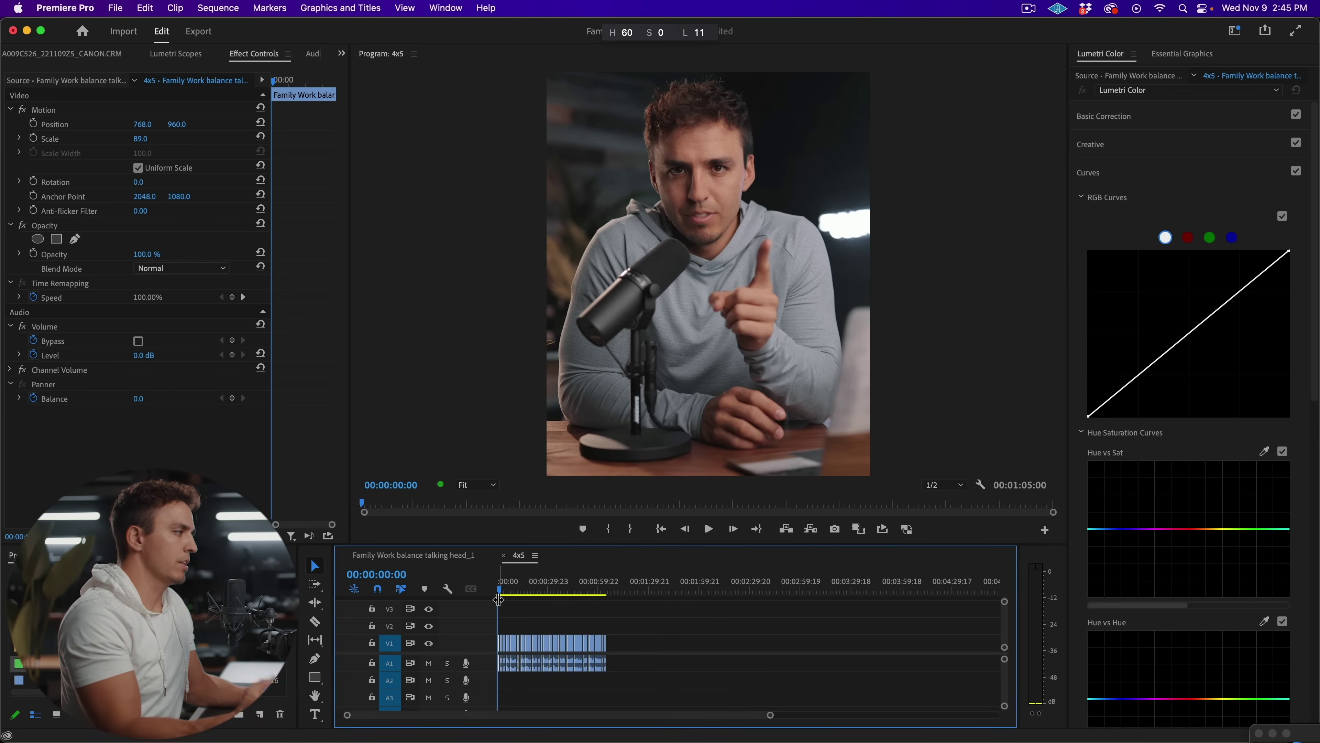
left_click_drag(498, 600, 501, 598)
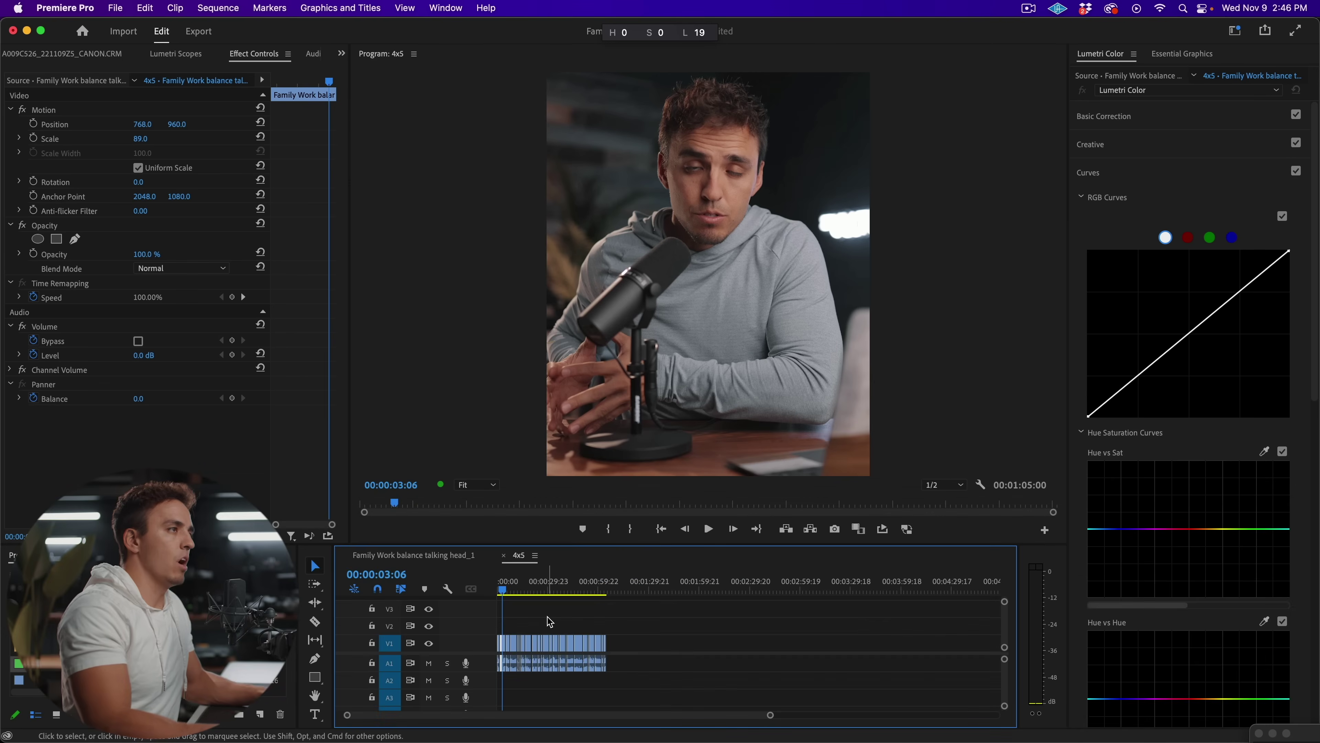
key("space")
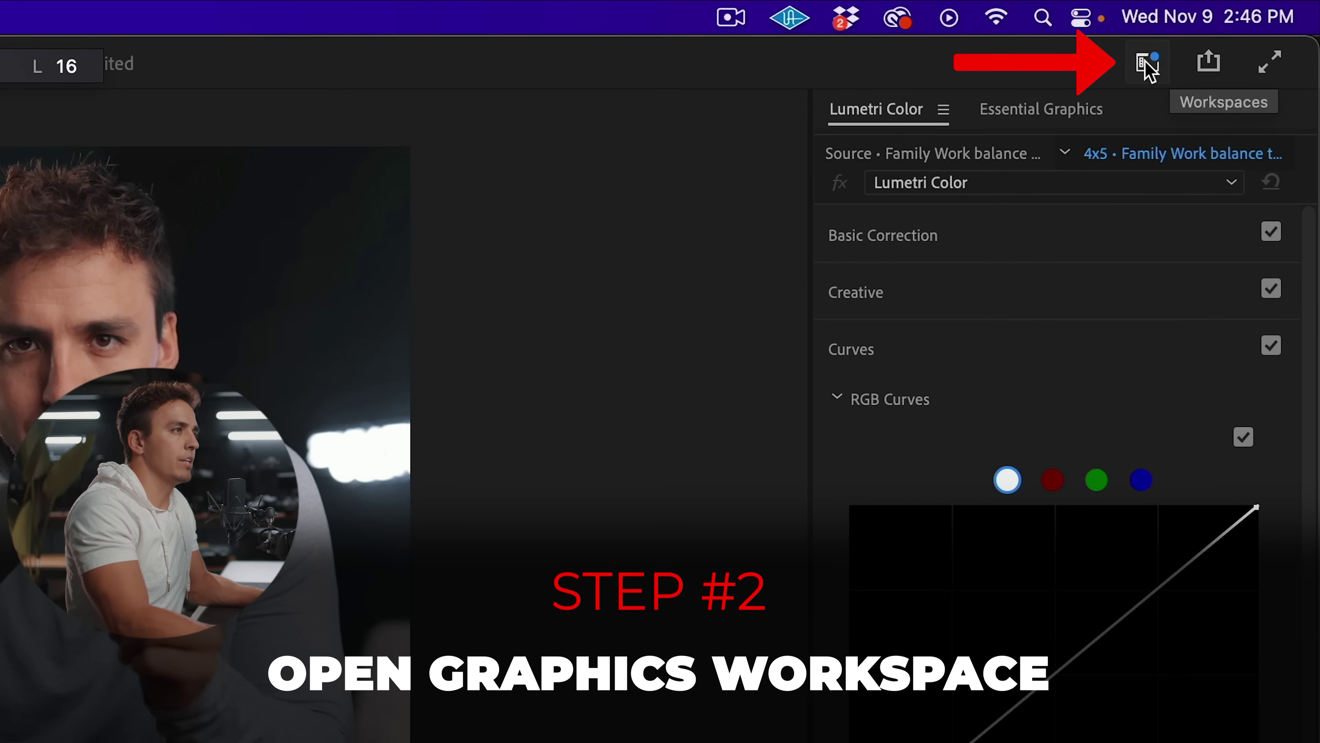
- Switch to the Captions and Graphics workspace and transcribe the sequence in English
left_click(1148, 68)
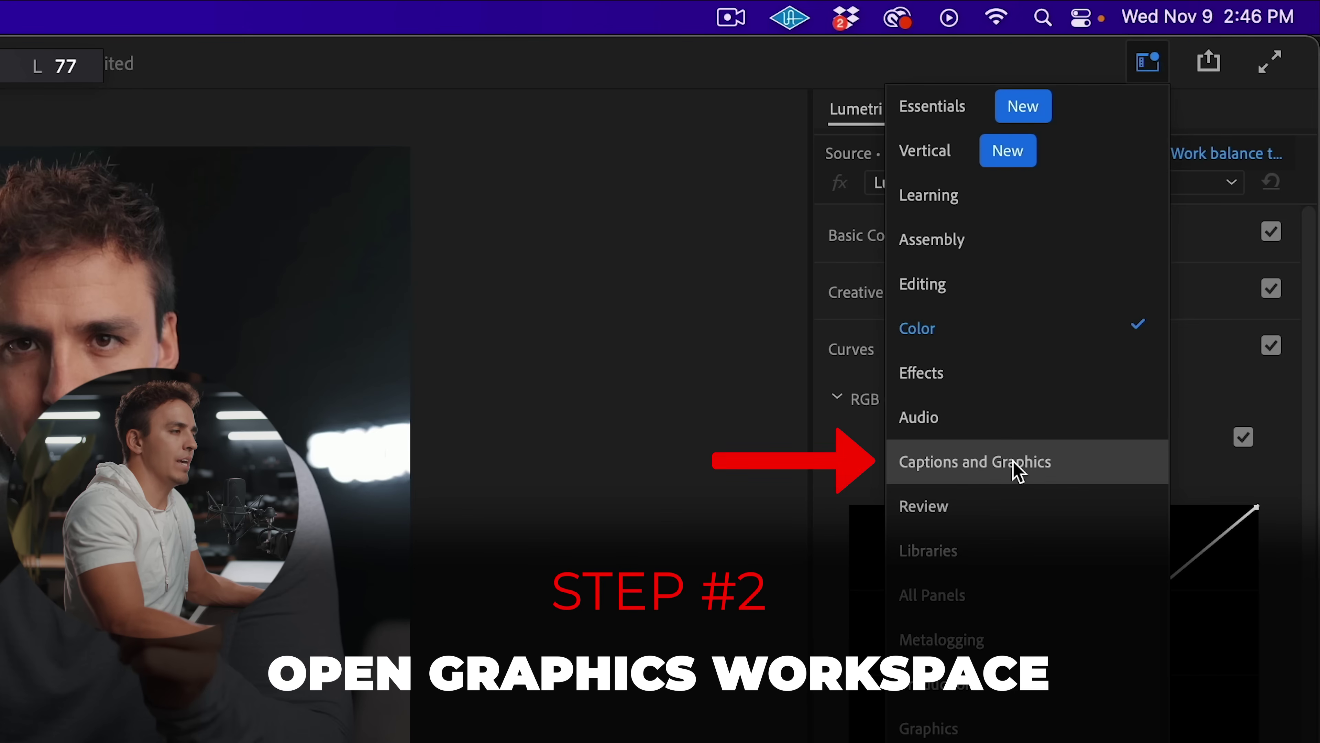
left_click(1018, 467)
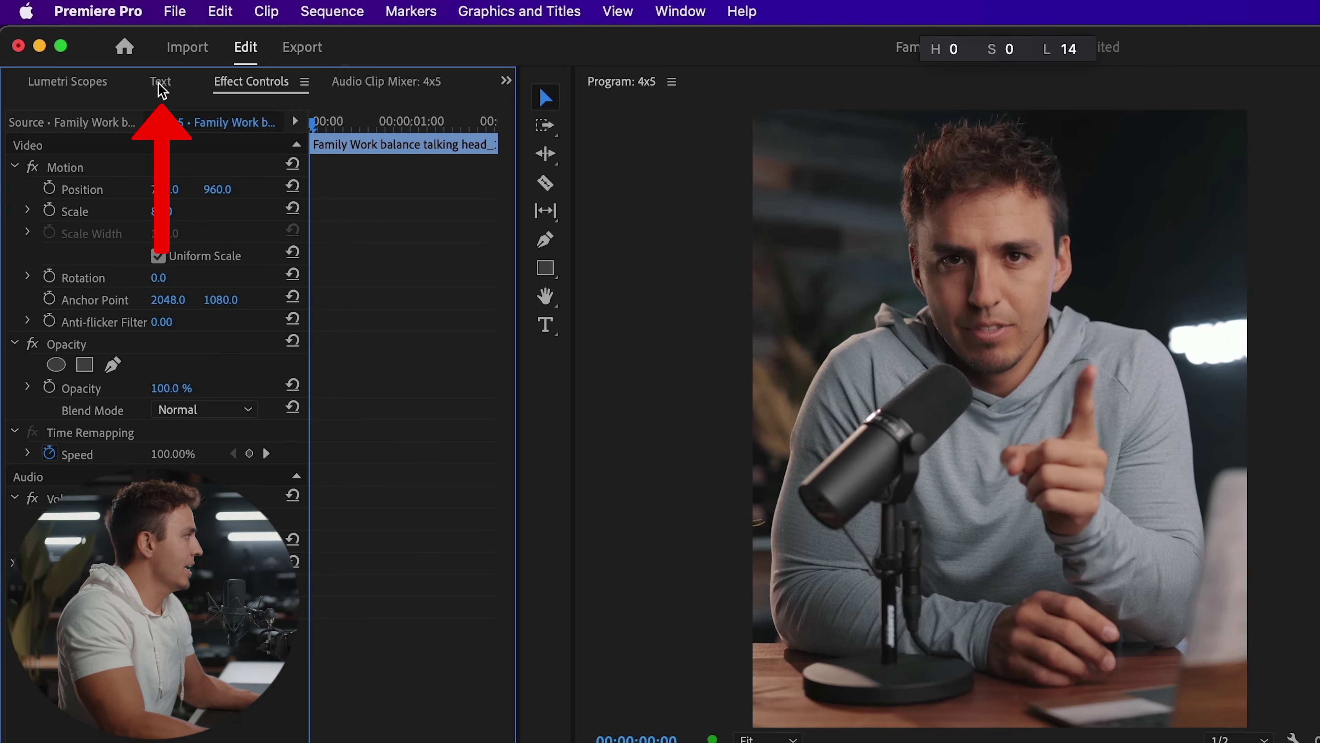
left_click(106, 58)
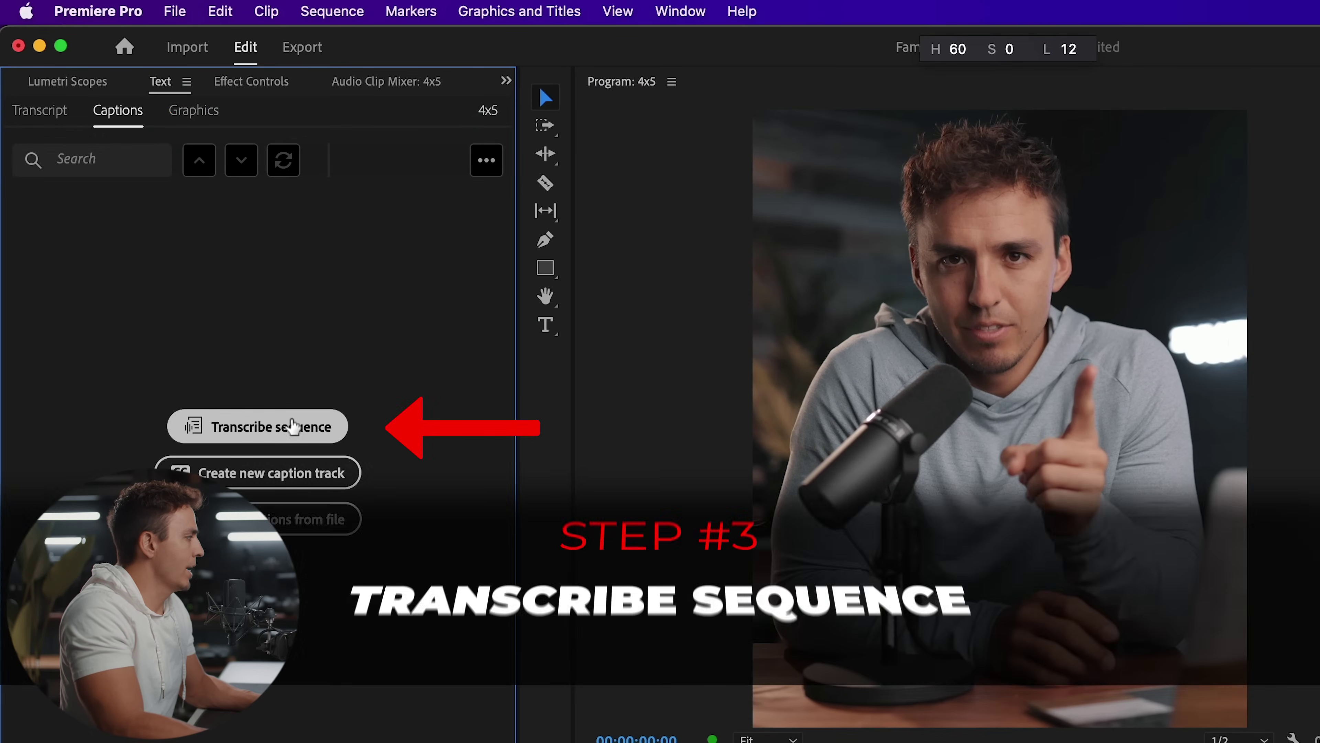
left_click(286, 438)
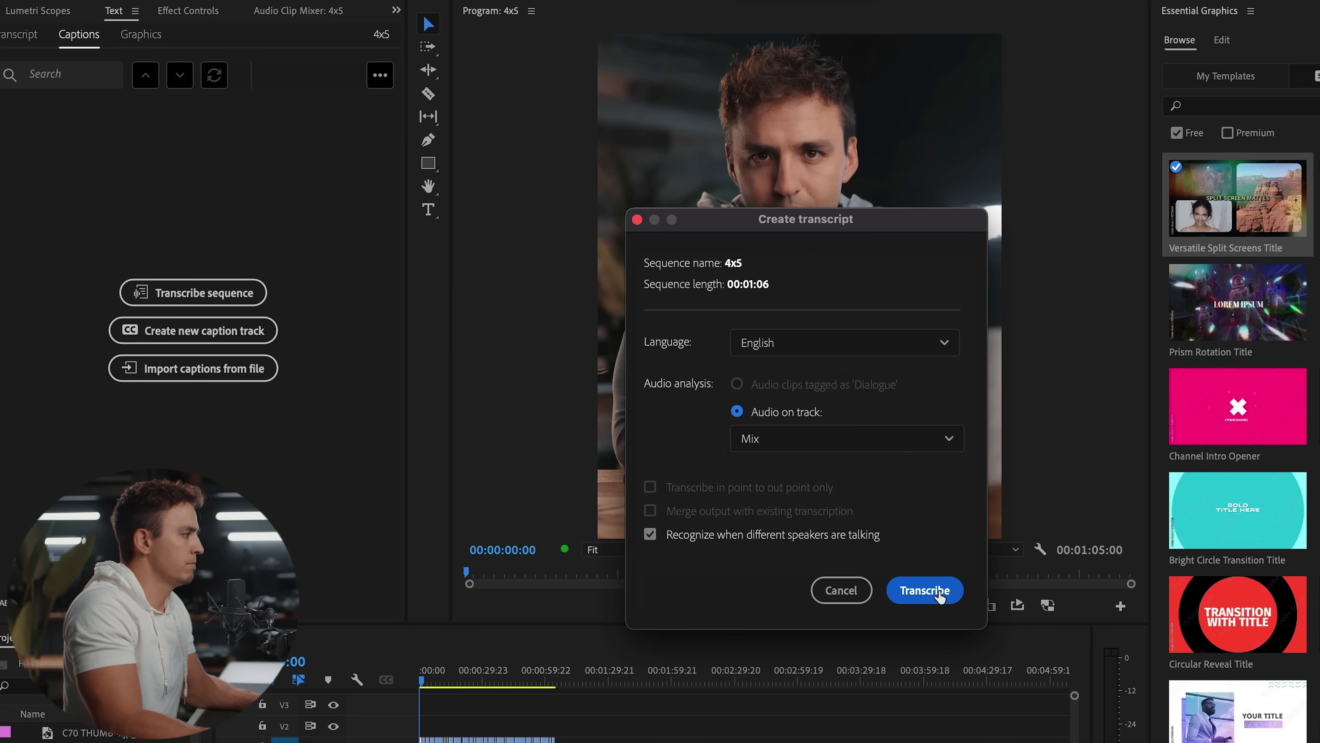
left_click(924, 589)
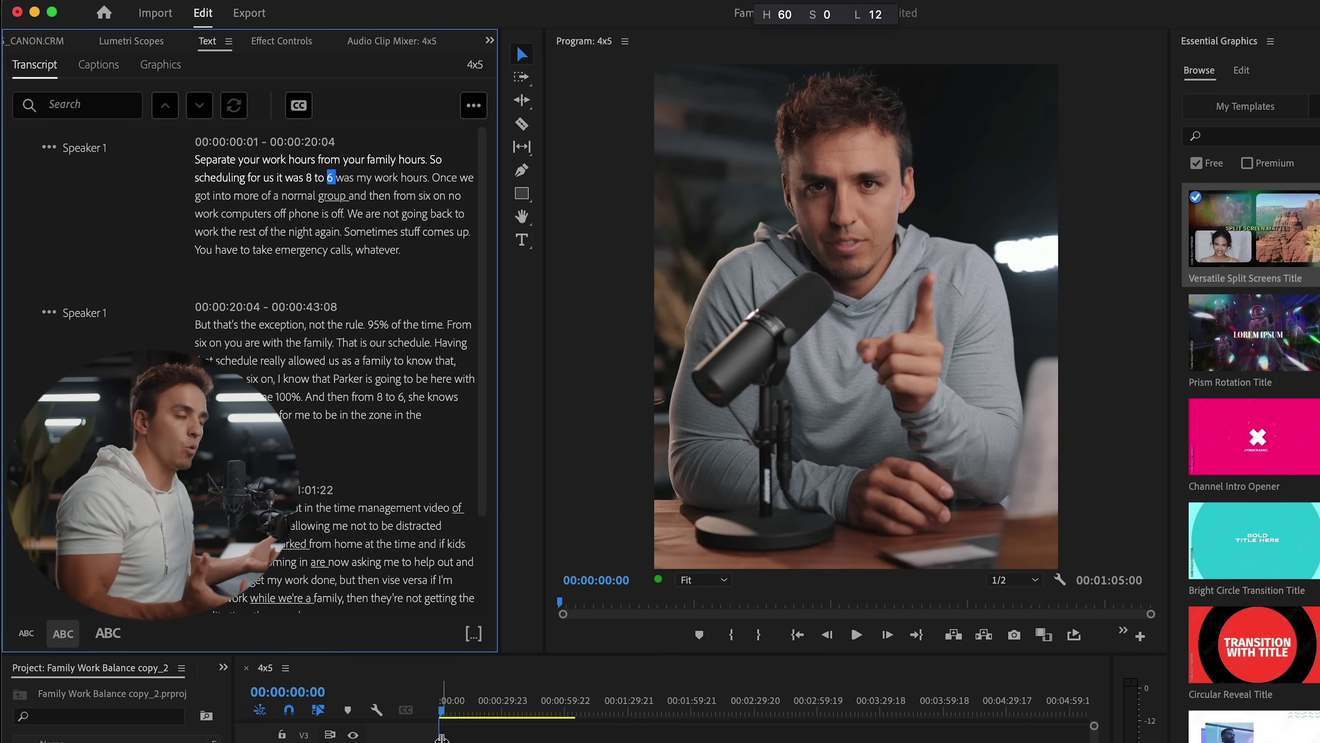
- Review playback and correct the misheard transcript word 'group' to 'groove'
key("space")
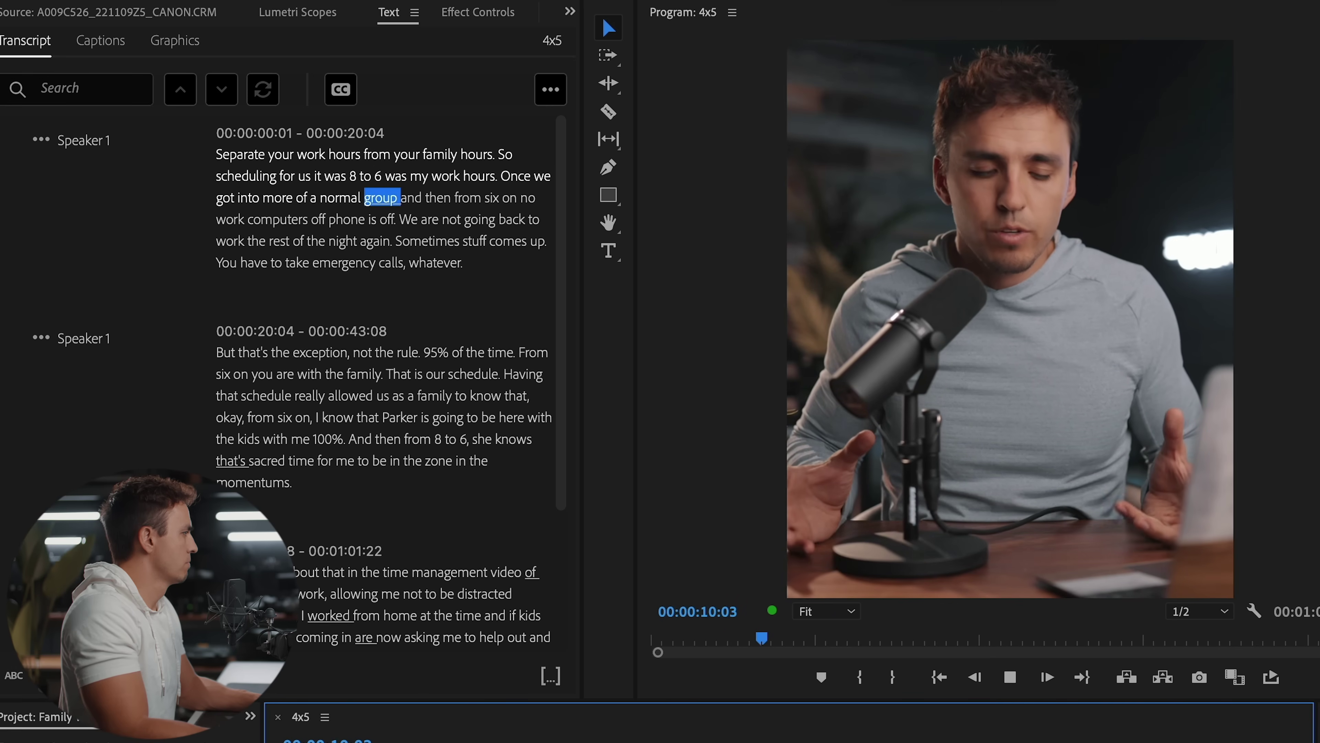
double_click(379, 200)
type("groove")
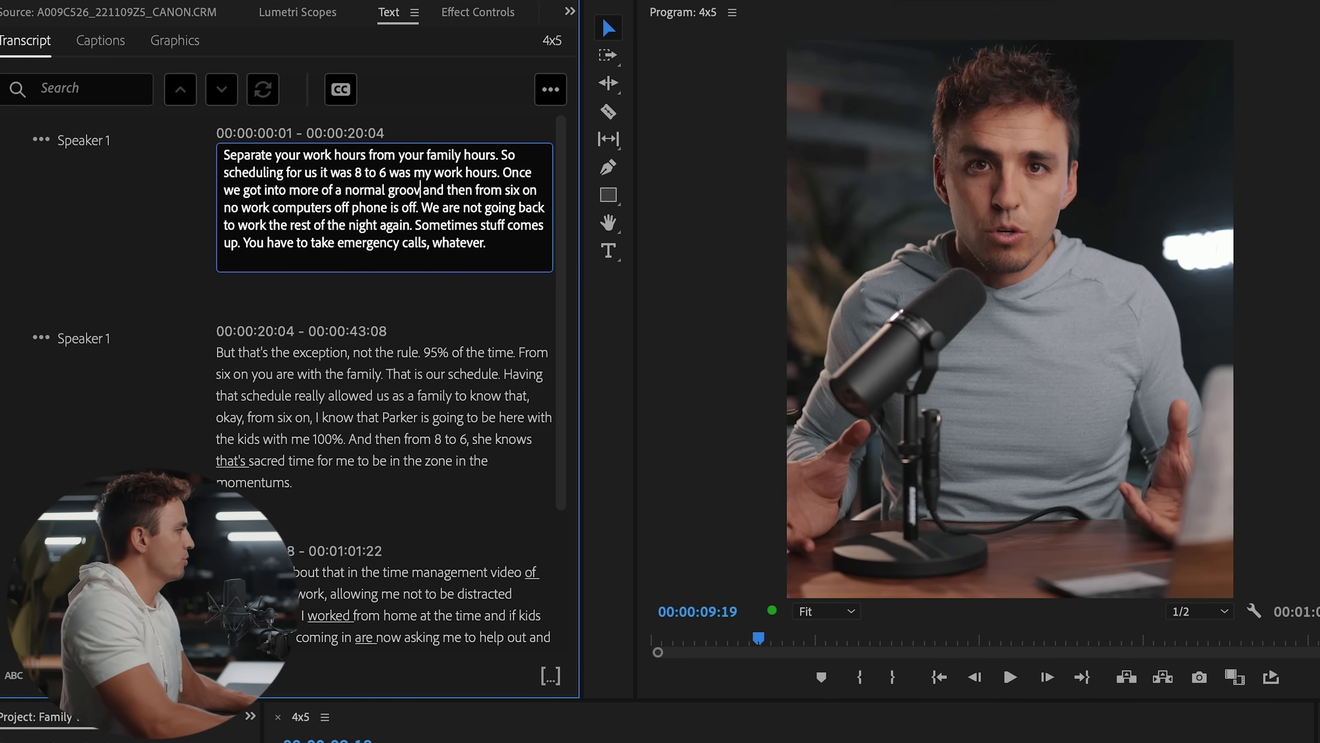
key("Return")
key("space")
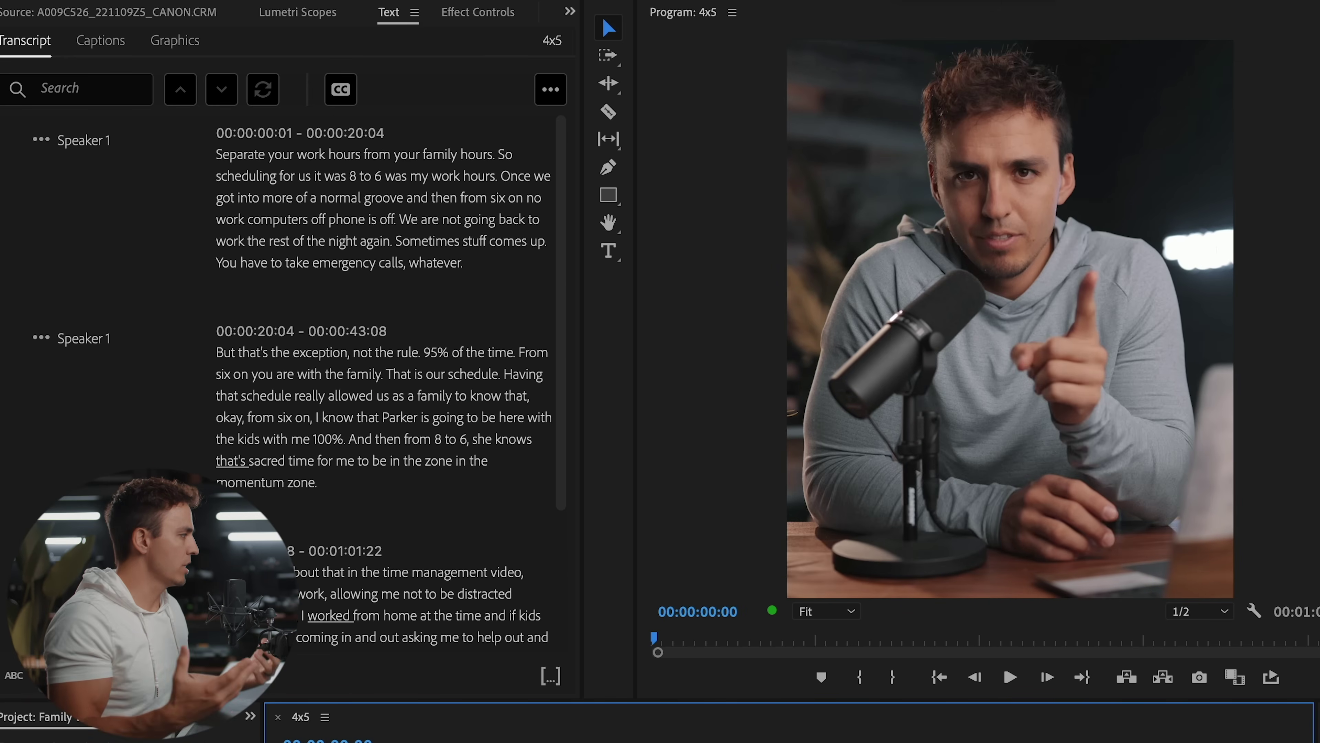
- Create Subtitle captions from the transcript with default settings and preview them on the timeline
left_click(341, 90)
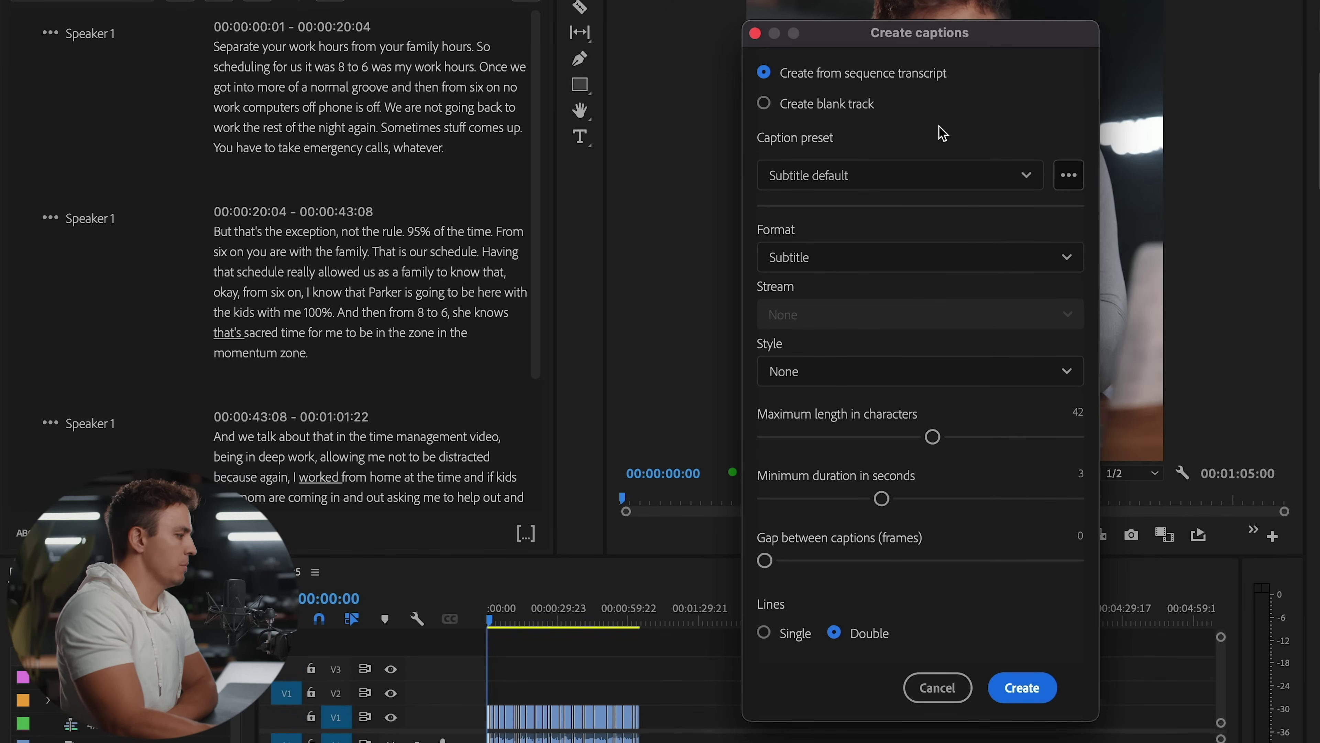
left_click(1022, 687)
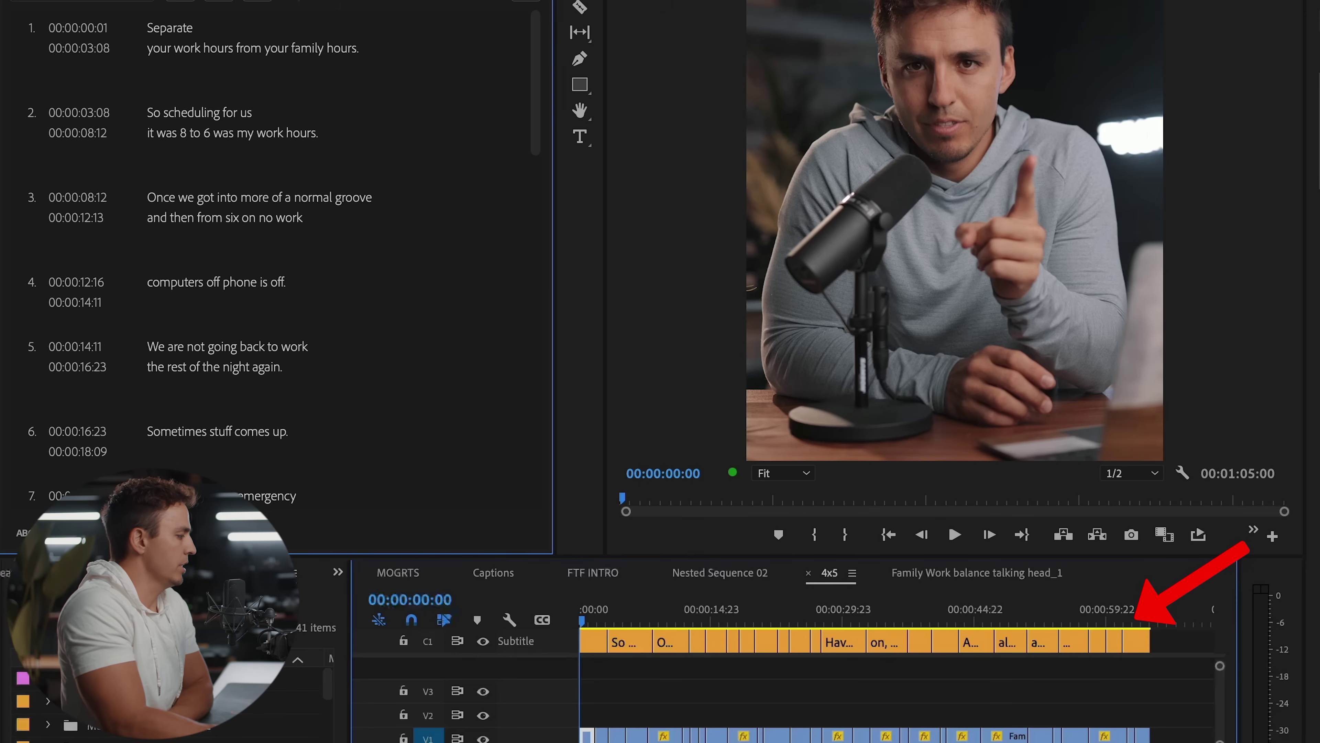
key("shift+3")
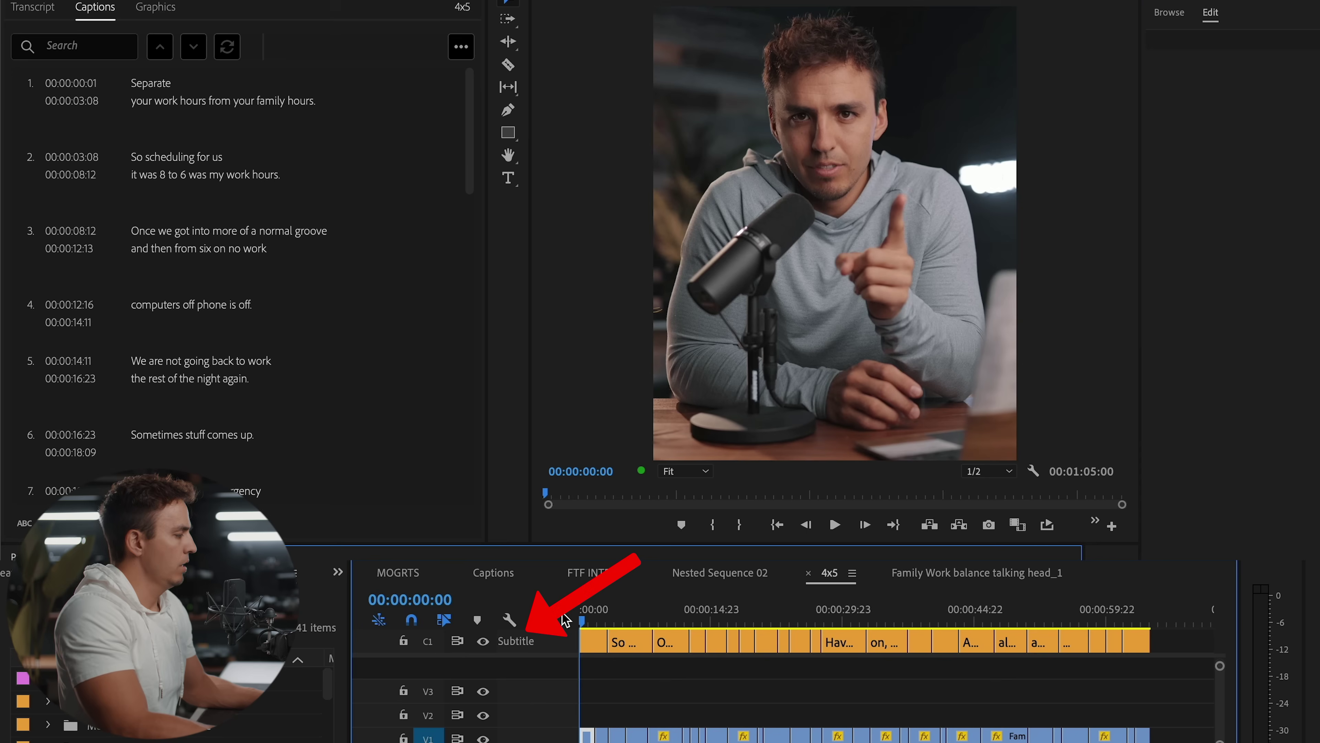
key("space")
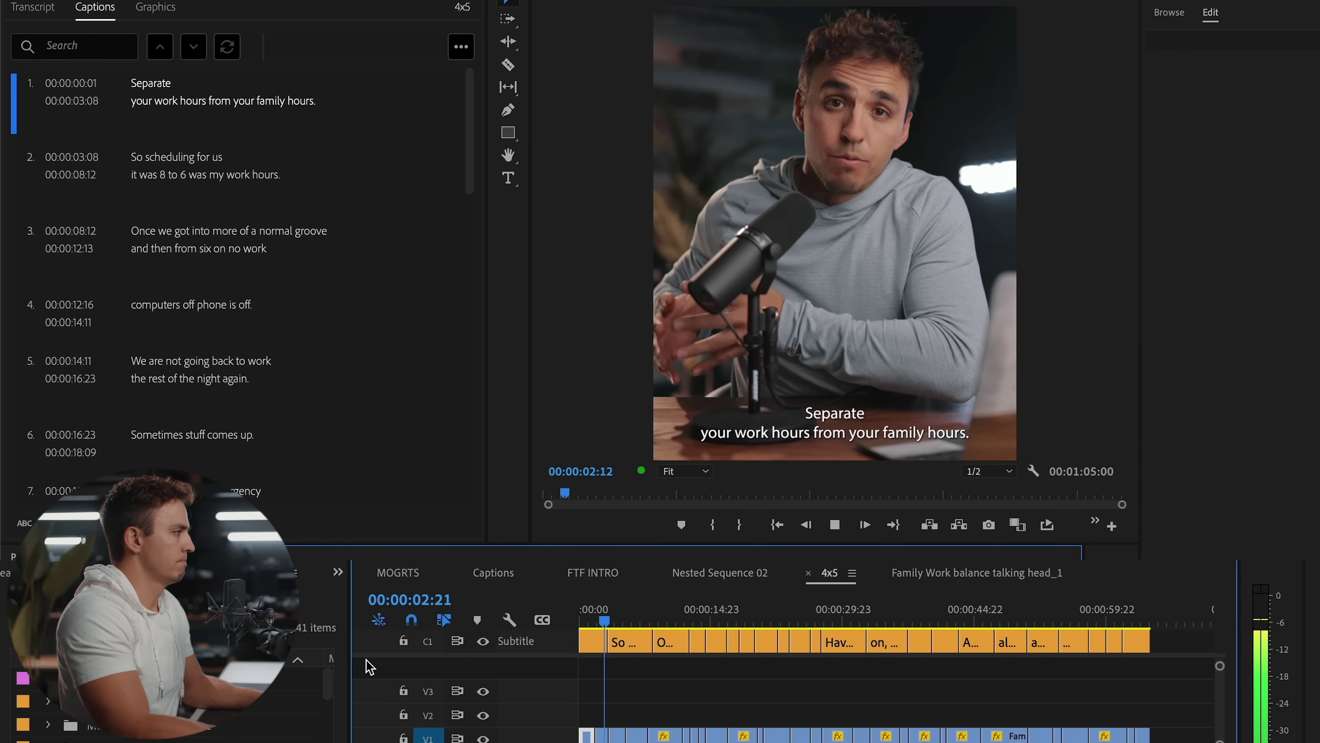
key("space")
left_click_drag(607, 621, 835, 632)
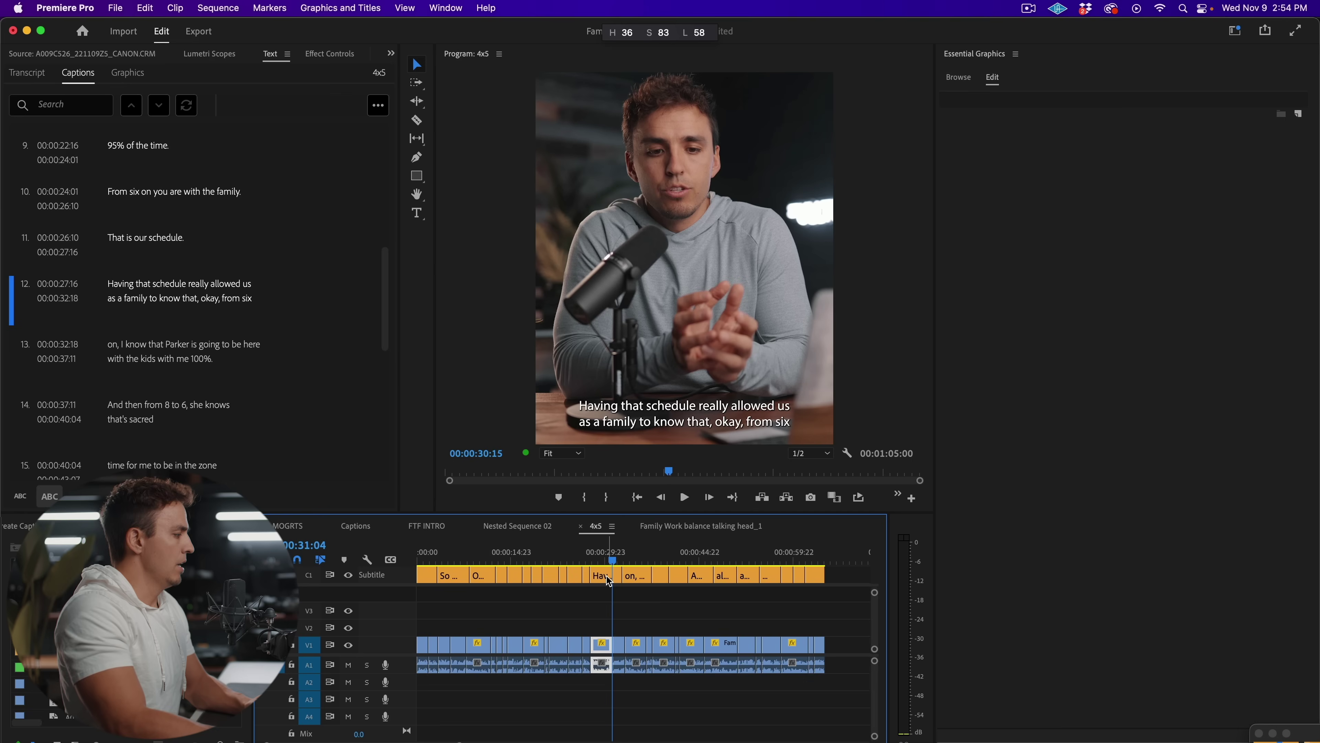
- Select the caption clips on the Subtitle track and switch their font to Noteworthy
left_click(609, 581)
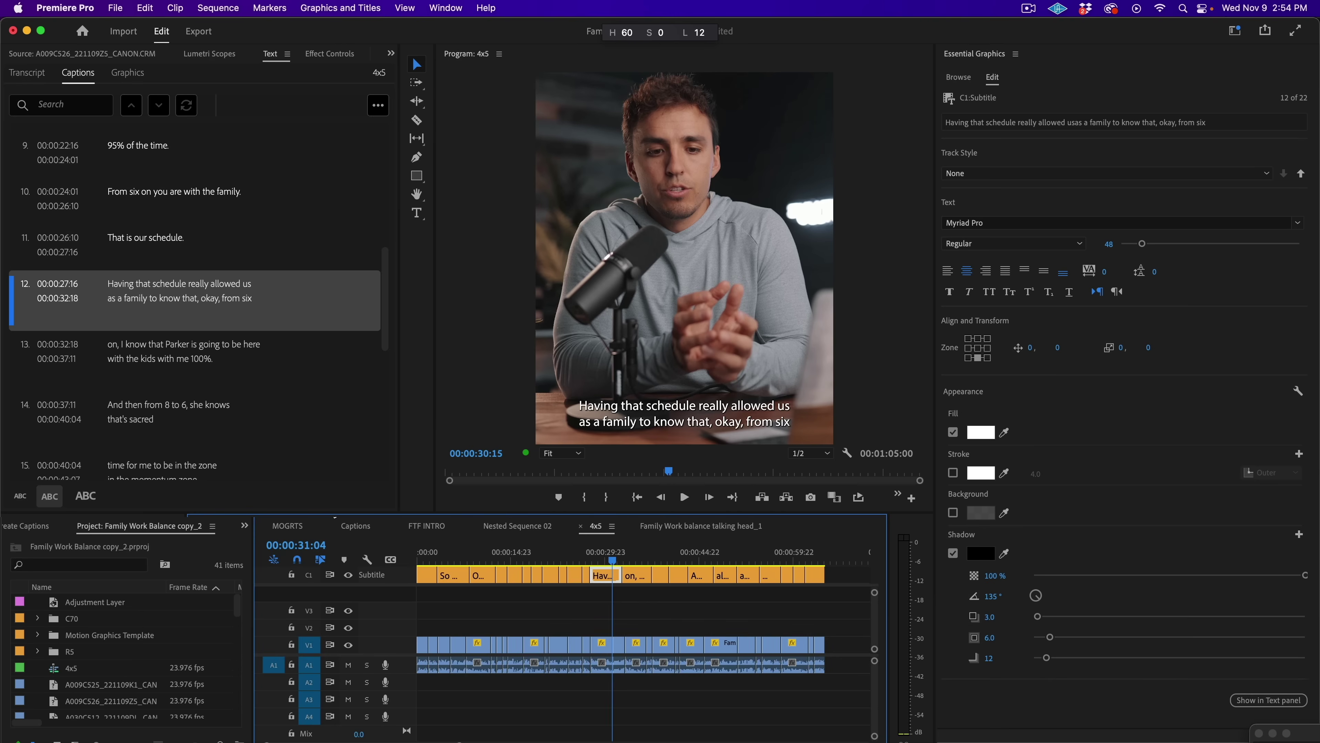
left_click_drag(842, 570, 425, 574)
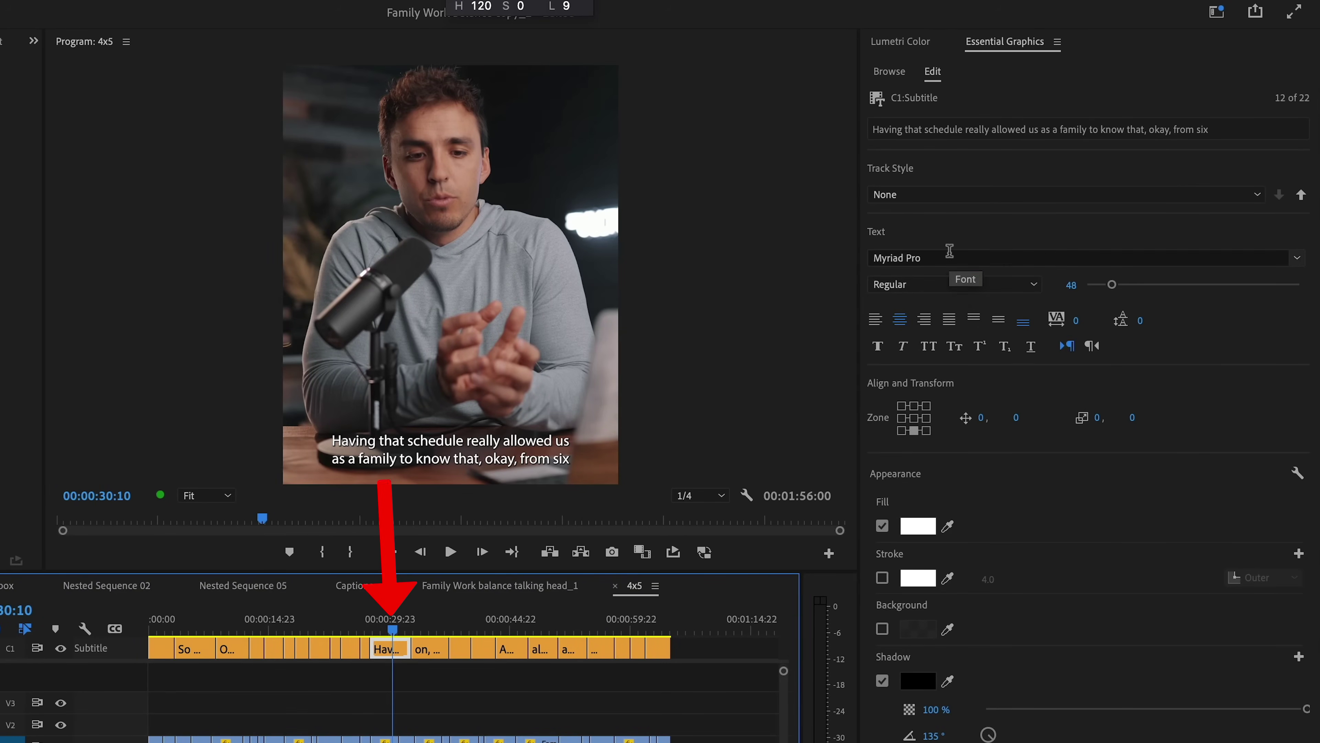
left_click(949, 252)
left_click(956, 344)
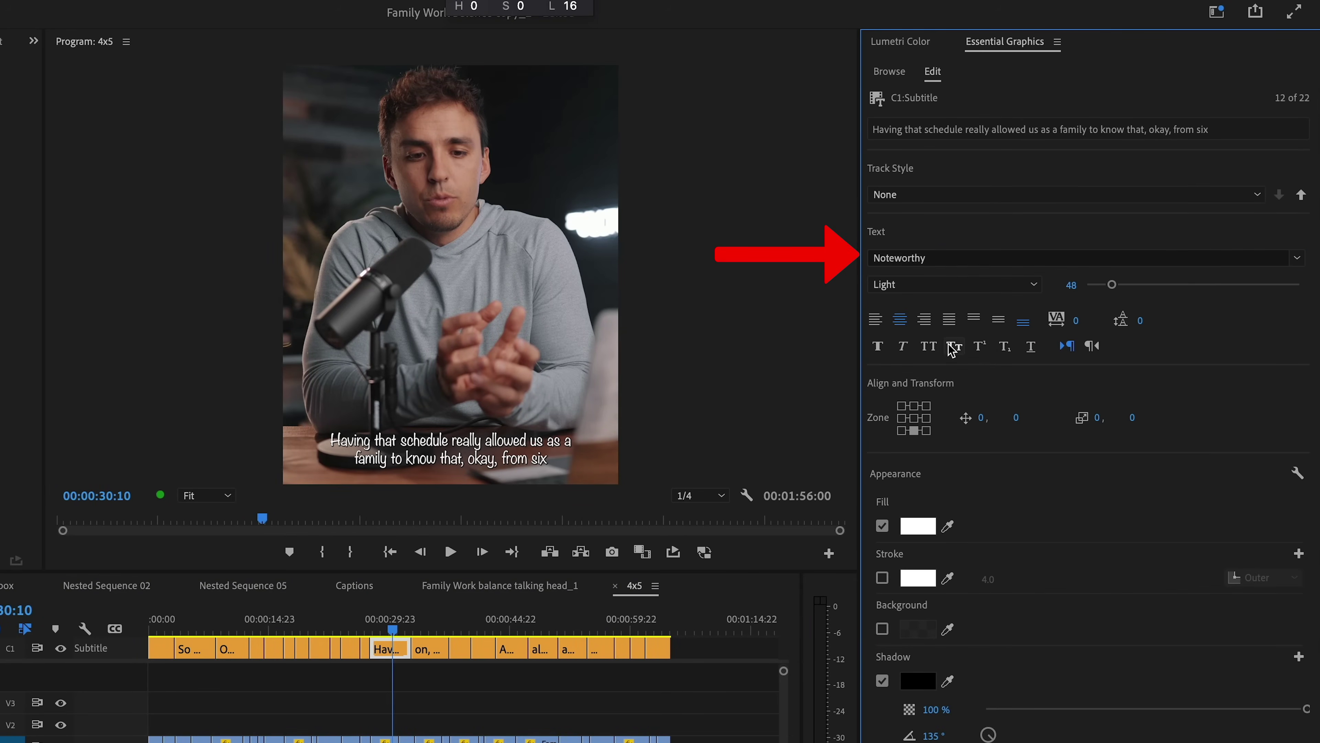
- Save the caption look as a new track style named 'noteworthy'
left_click(949, 198)
left_click(942, 211)
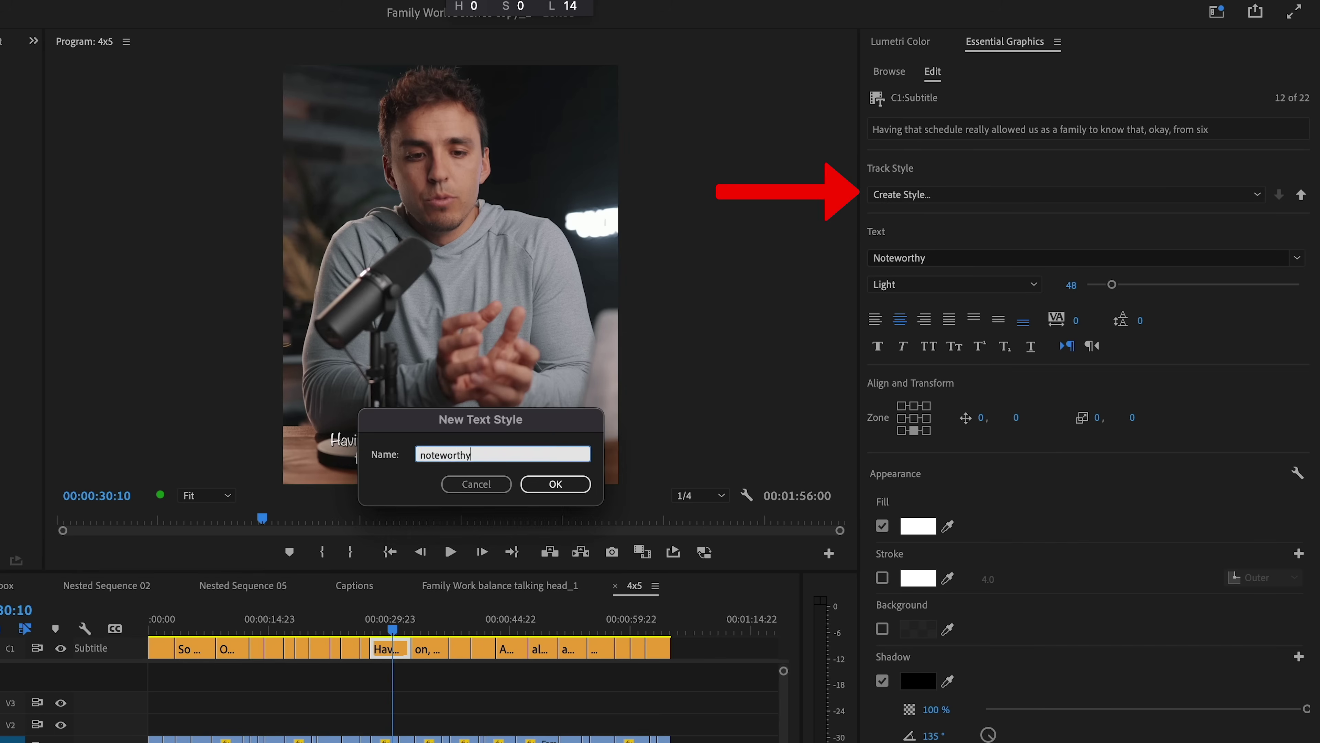
type("noteworthy")
key("Return")
left_click_drag(403, 624, 555, 631)
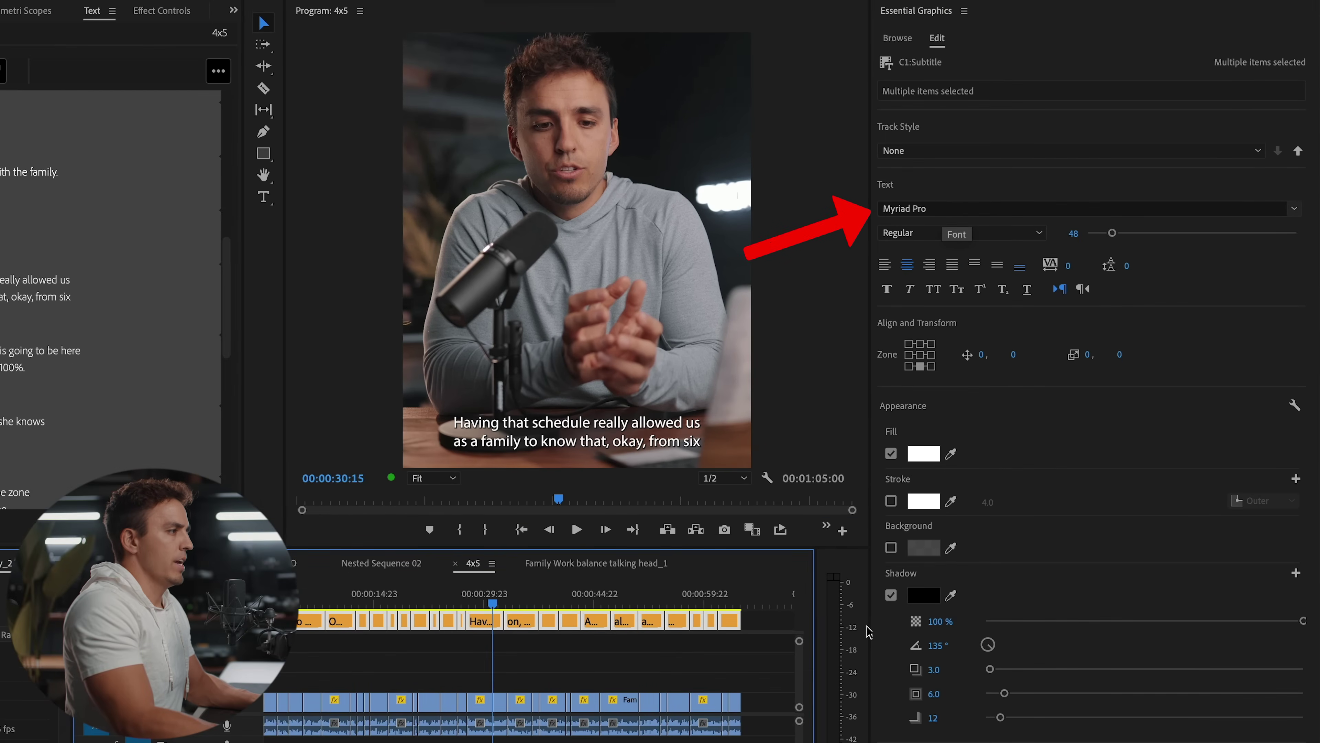
- Set all captions to Montserrat Medium at size 53
left_click(957, 208)
type("mont")
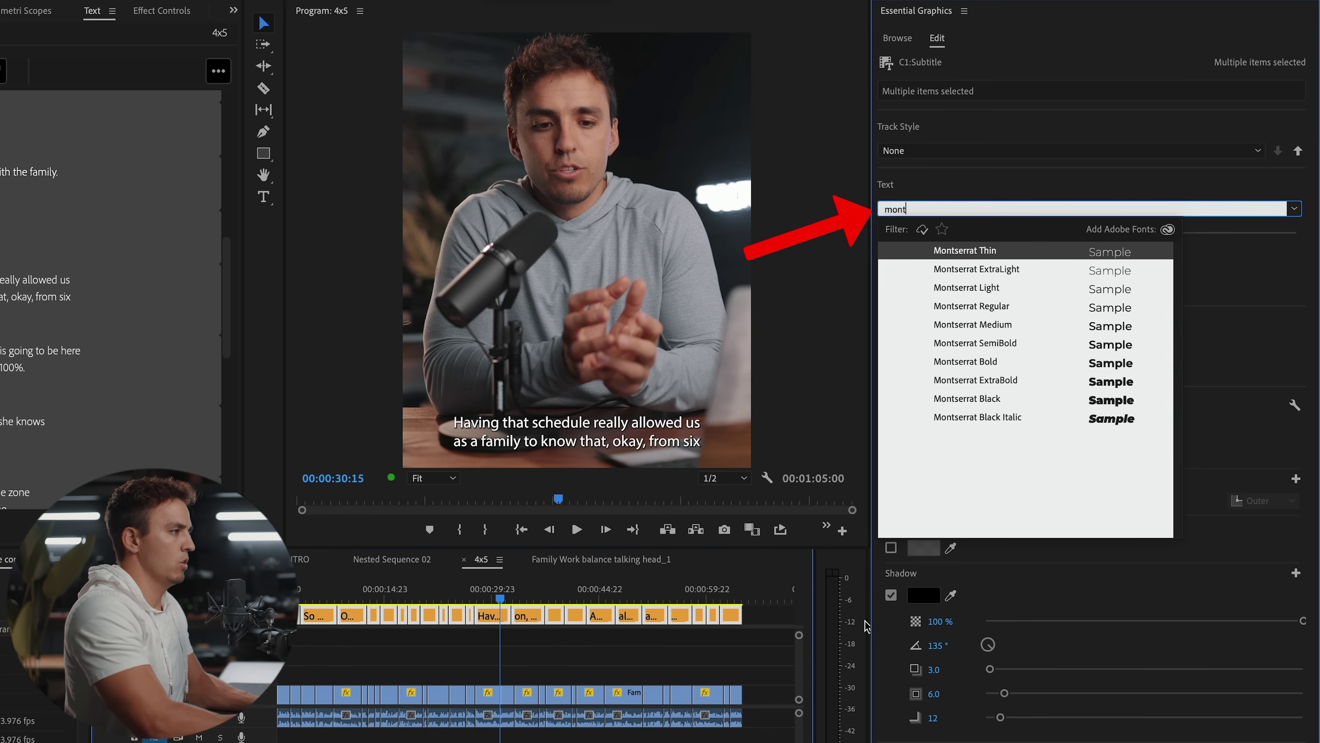
left_click(990, 325)
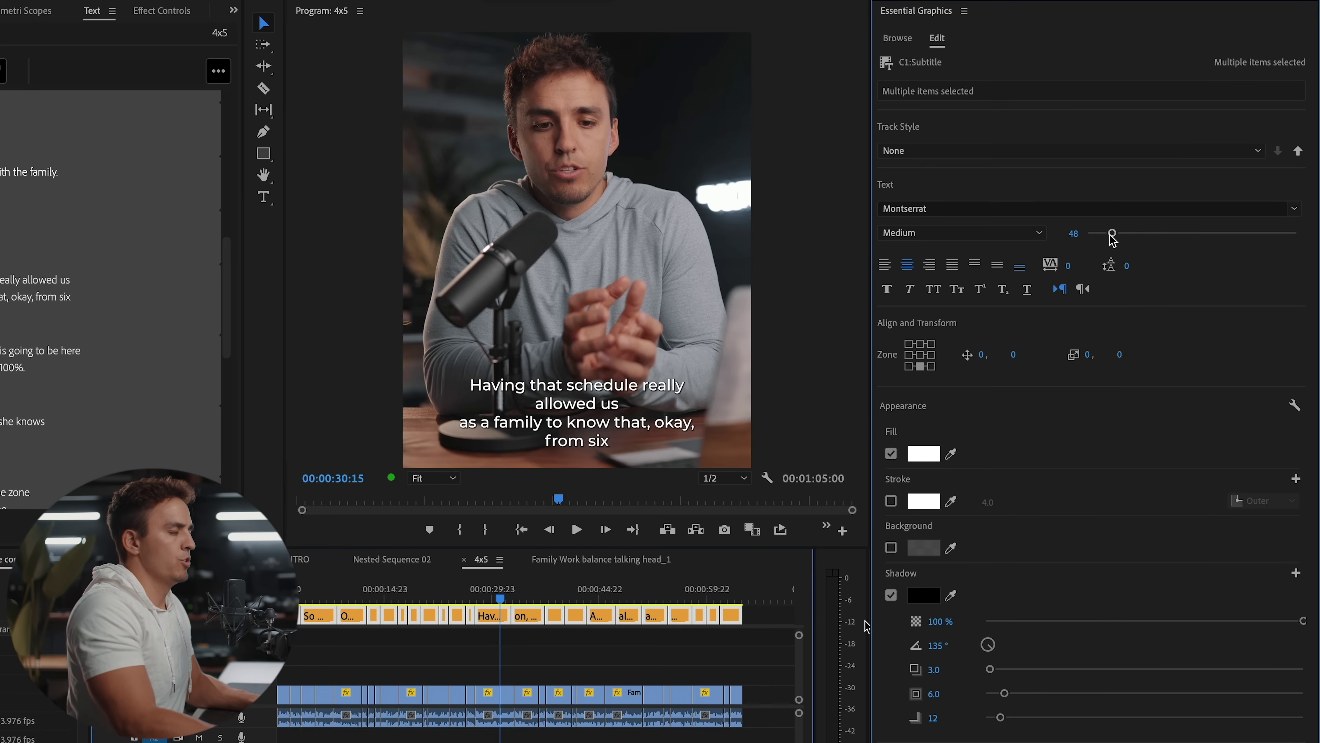
left_click_drag(1113, 238, 1115, 235)
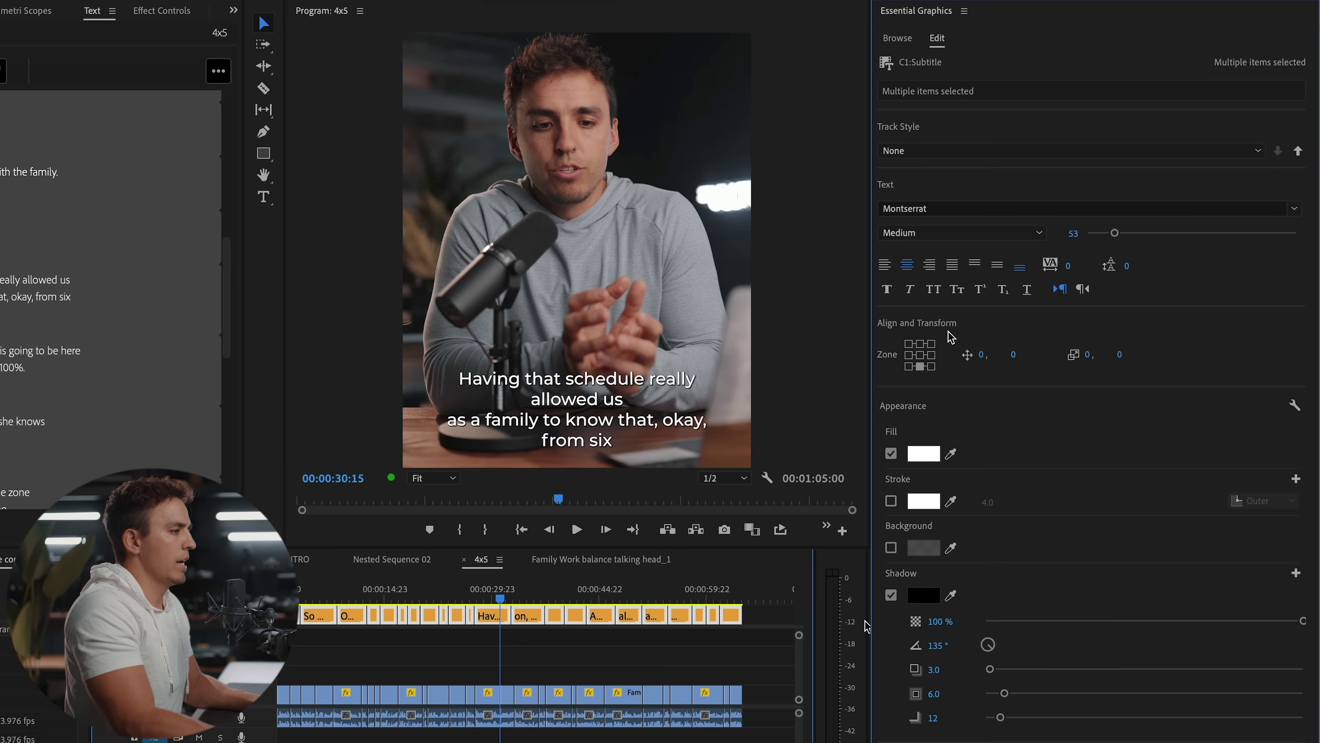
- Place the captions bottom-centre, raised to a vertical offset of -252
left_click(920, 359)
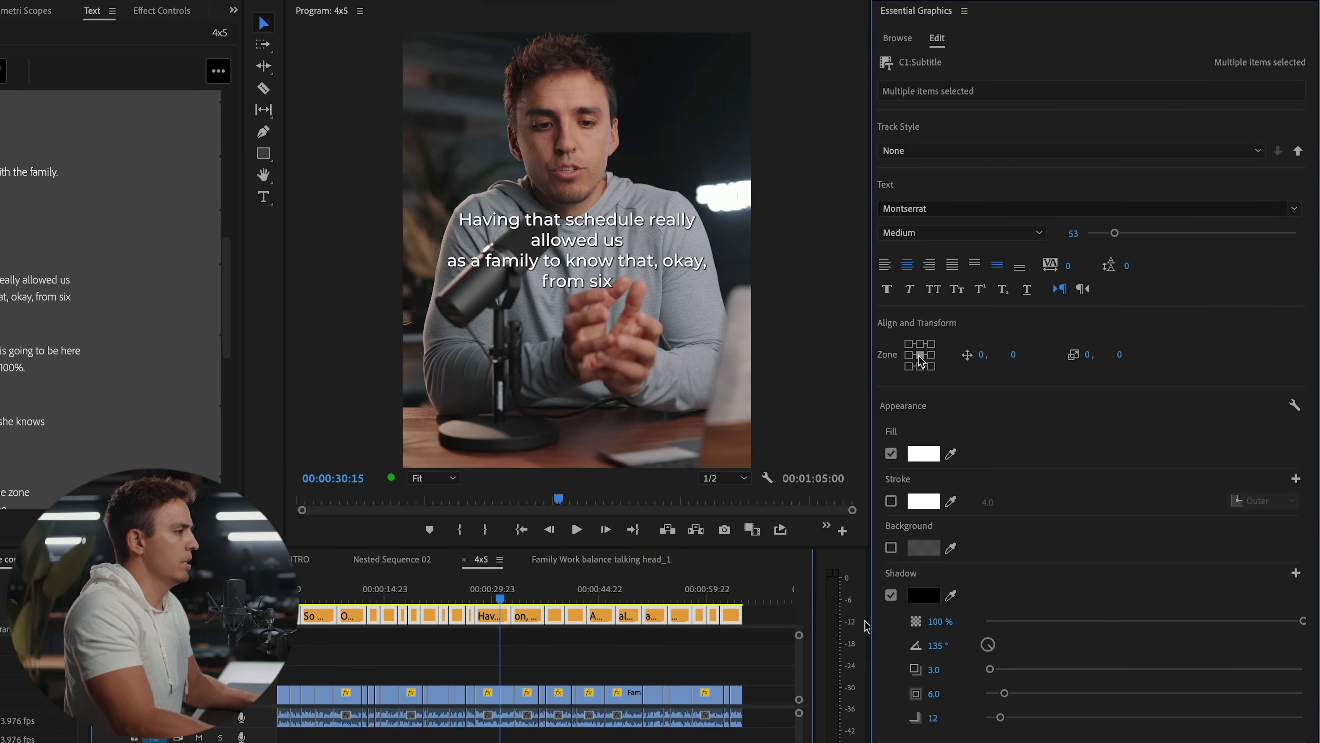
left_click(920, 367)
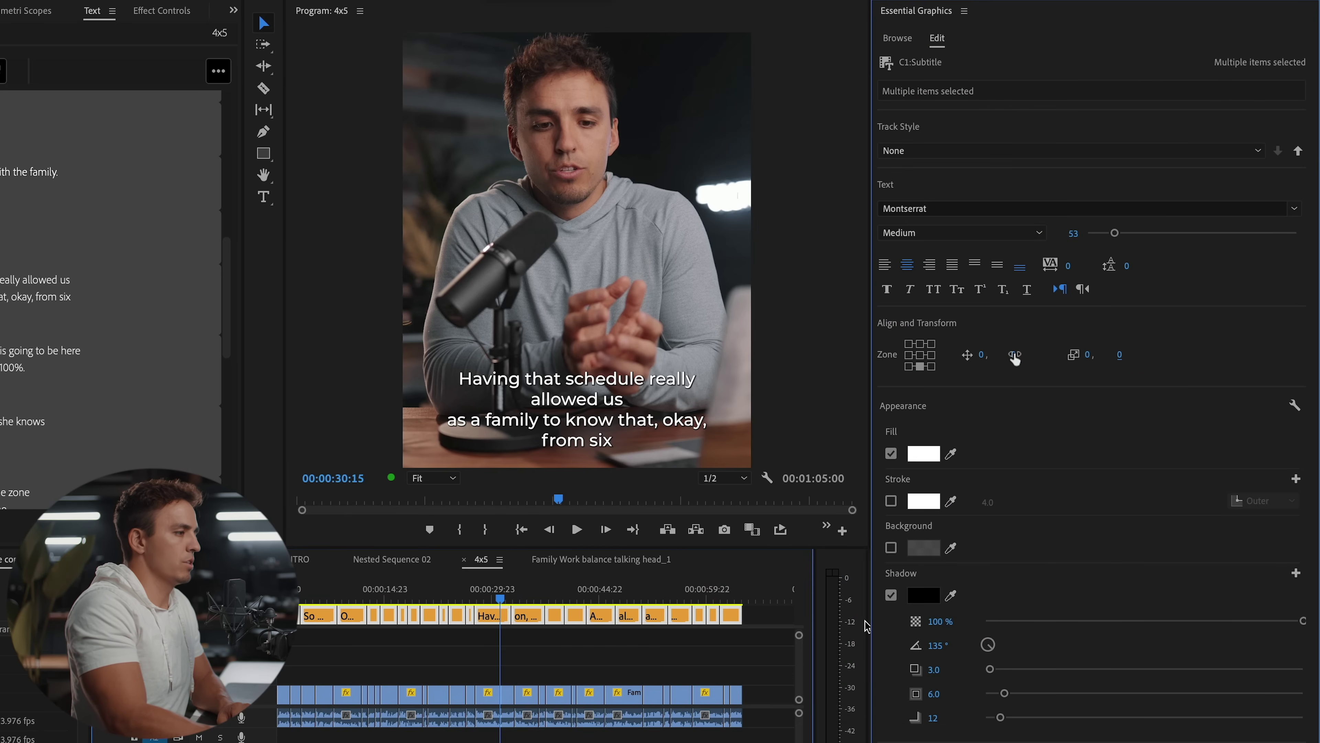
left_click_drag(983, 353, 803, 348)
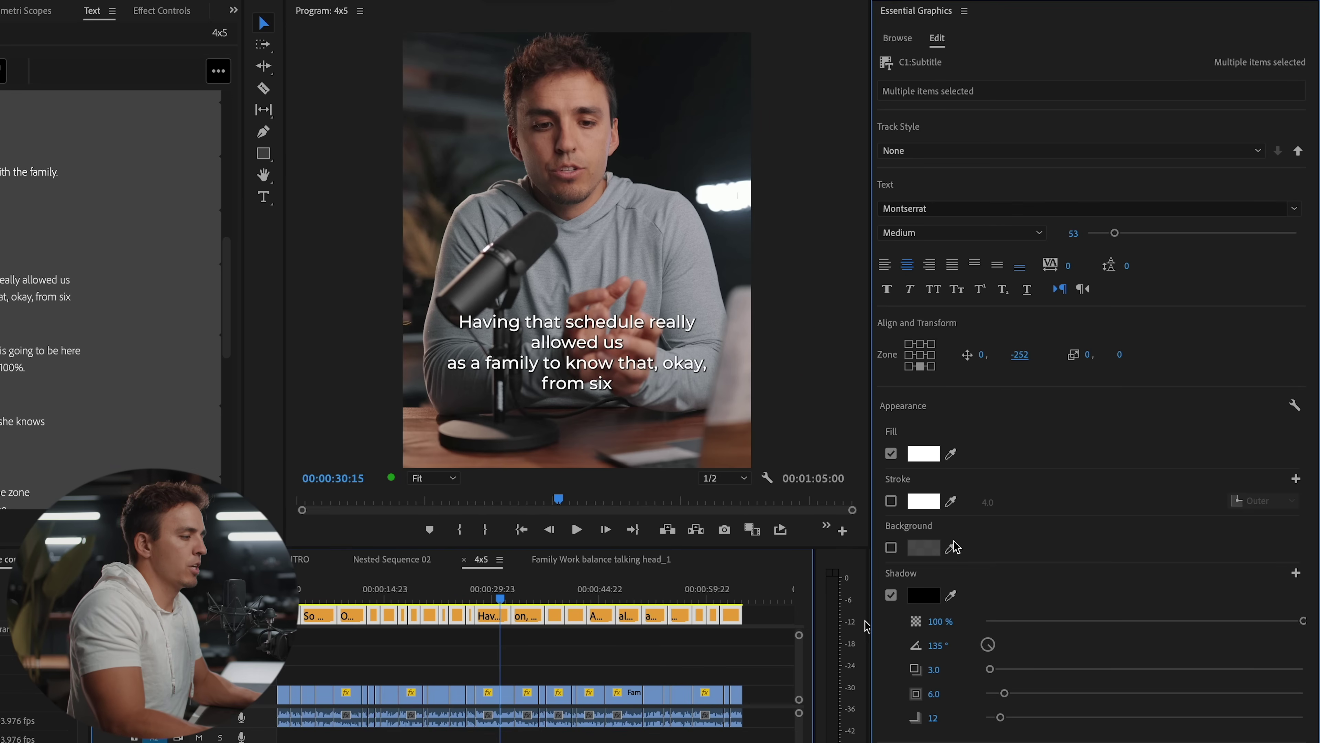
- Toggle the caption drop shadow off and on to compare, leaving it on
left_click(892, 595)
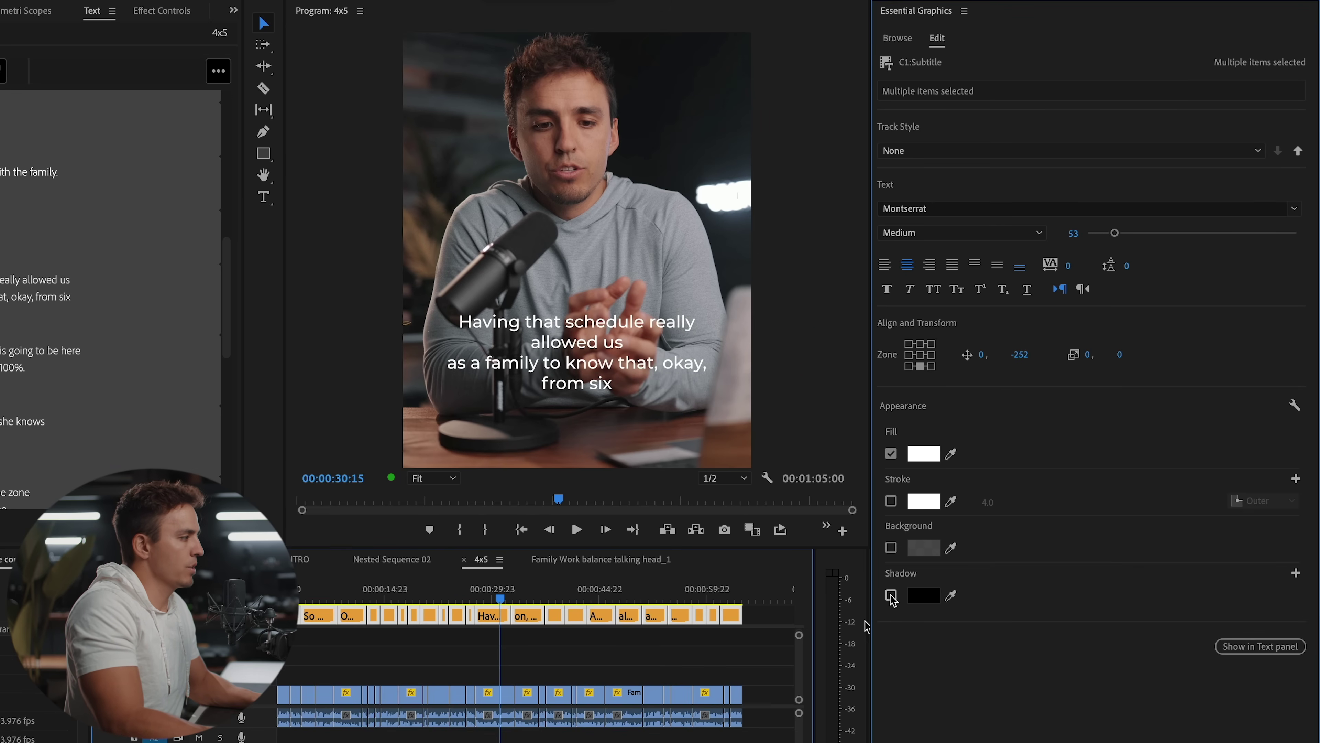
left_click(891, 596)
left_click(892, 595)
left_click(892, 595)
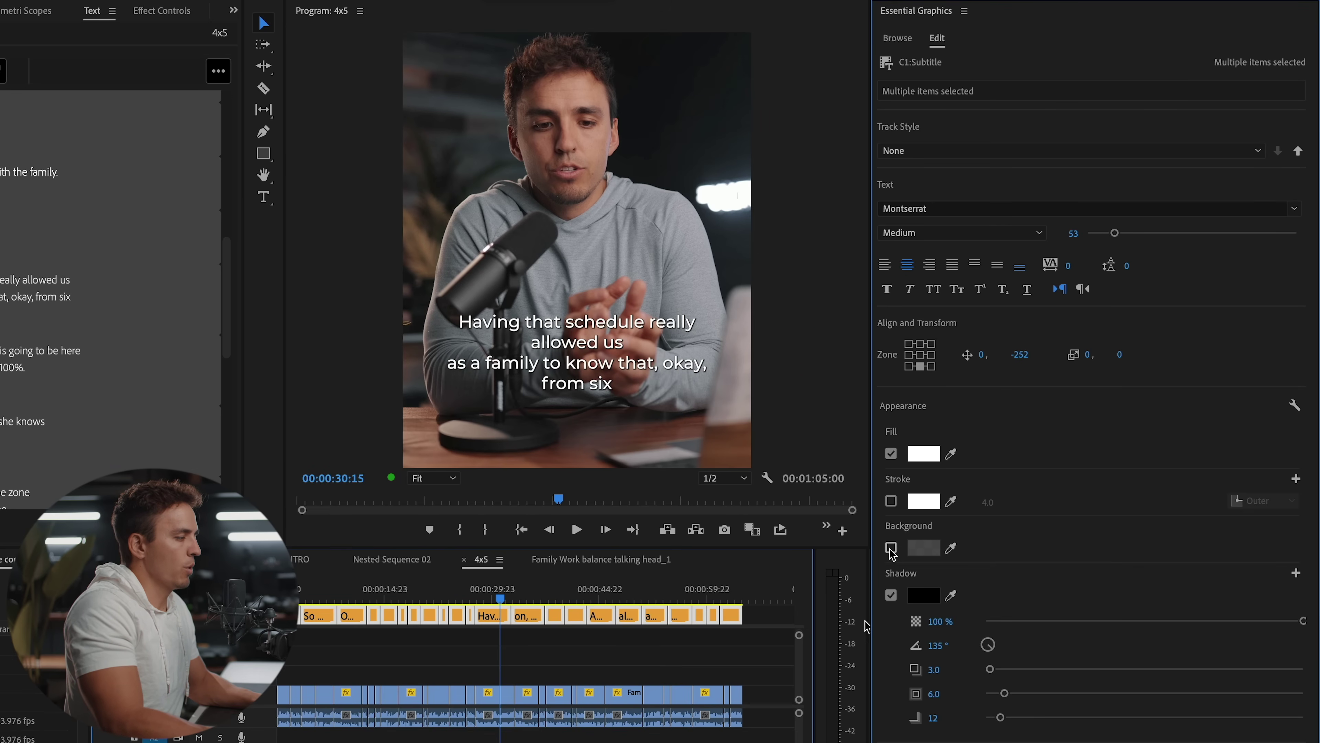
- Add a black caption background box with size 27.8 and 70% opacity
left_click(890, 548)
left_click(946, 622)
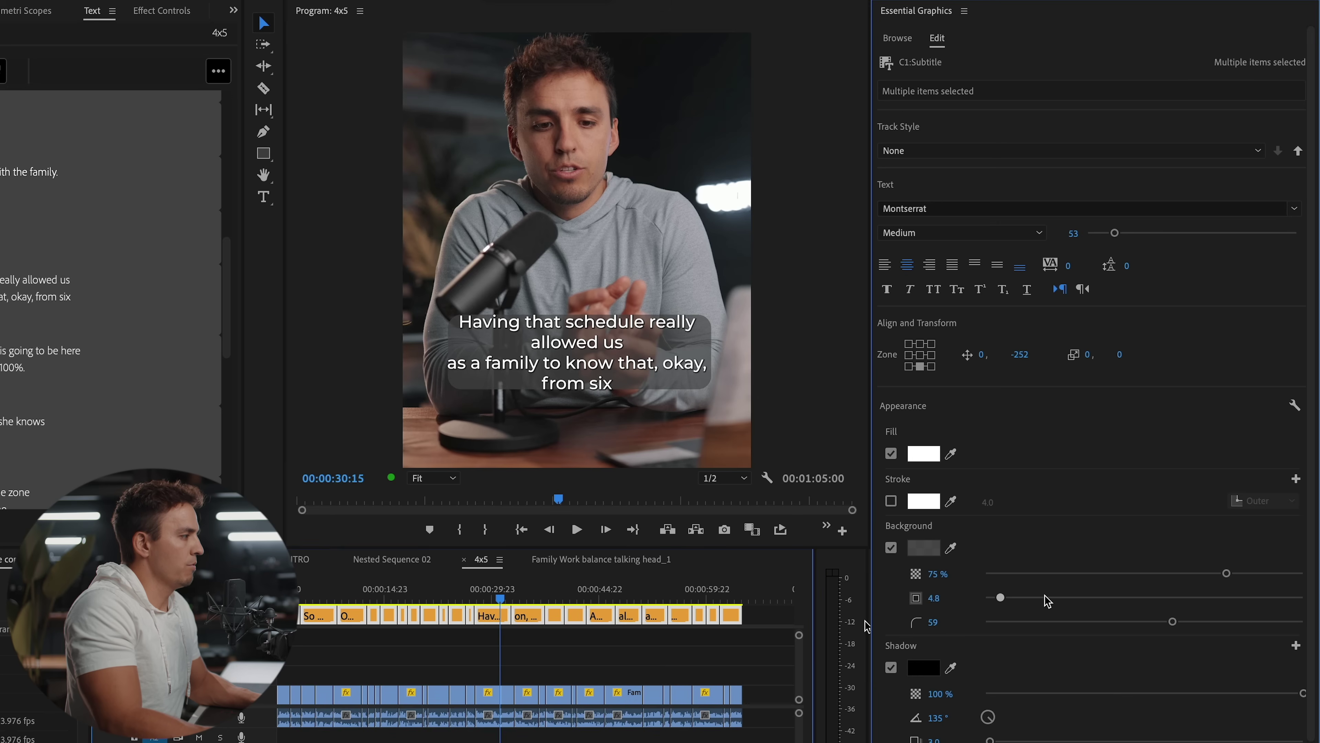
left_click_drag(1047, 602, 1074, 598)
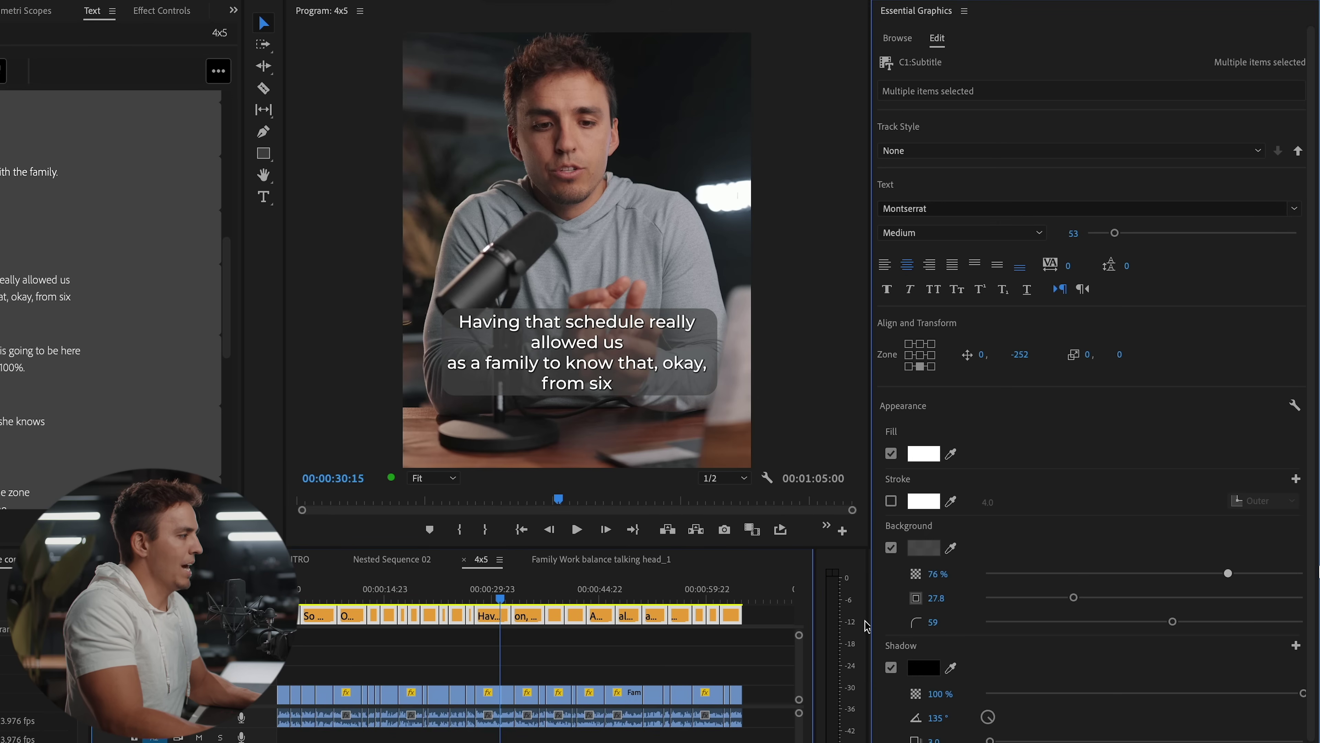
left_click_drag(930, 574, 920, 573)
left_click(936, 557)
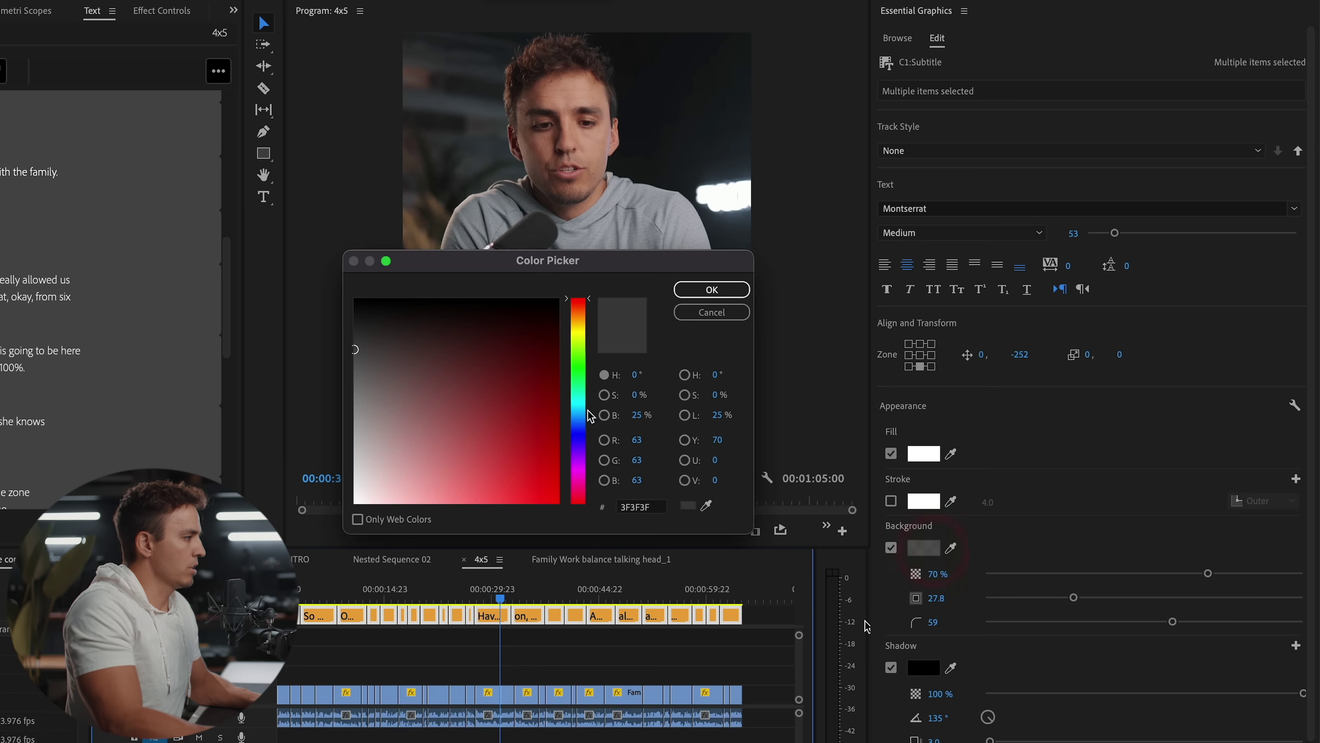
left_click(355, 300)
left_click(712, 290)
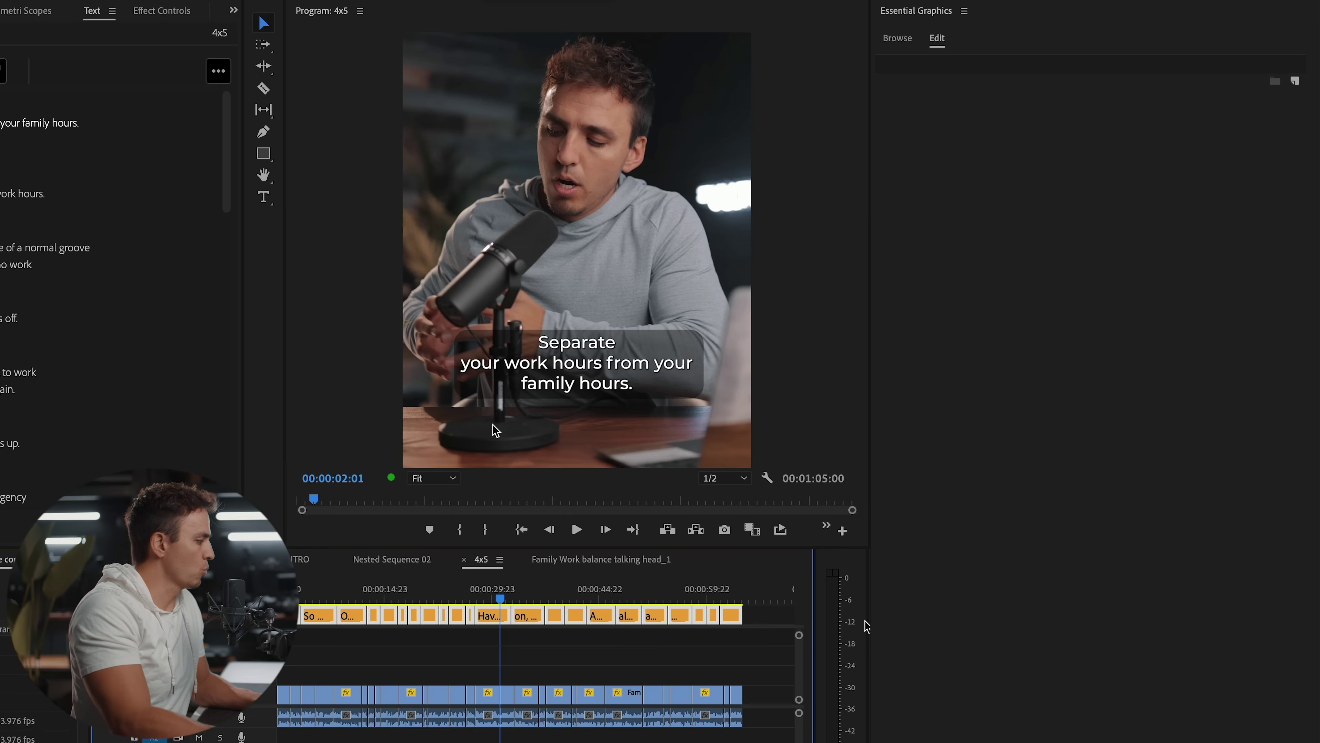
- Colour the word 'work' in the first caption yellow FFD11A
double_click(528, 370)
double_click(528, 370)
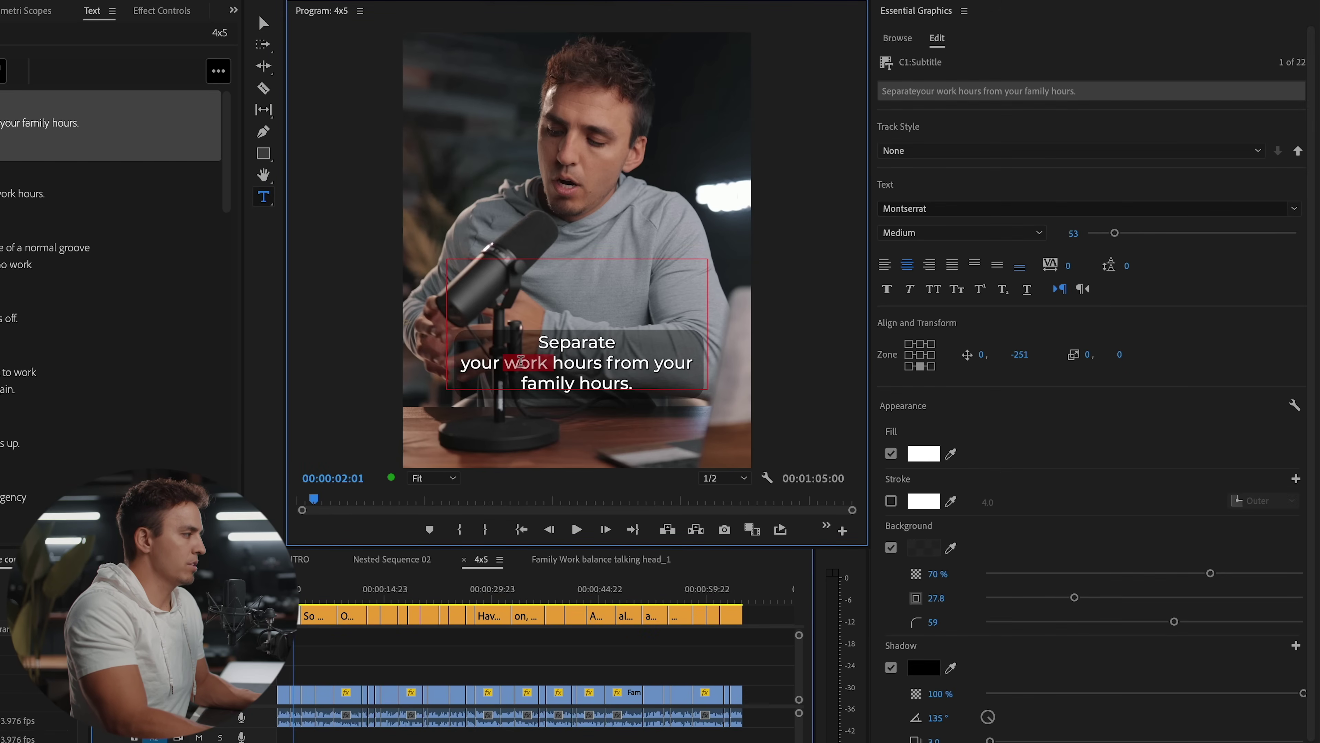
left_click(928, 455)
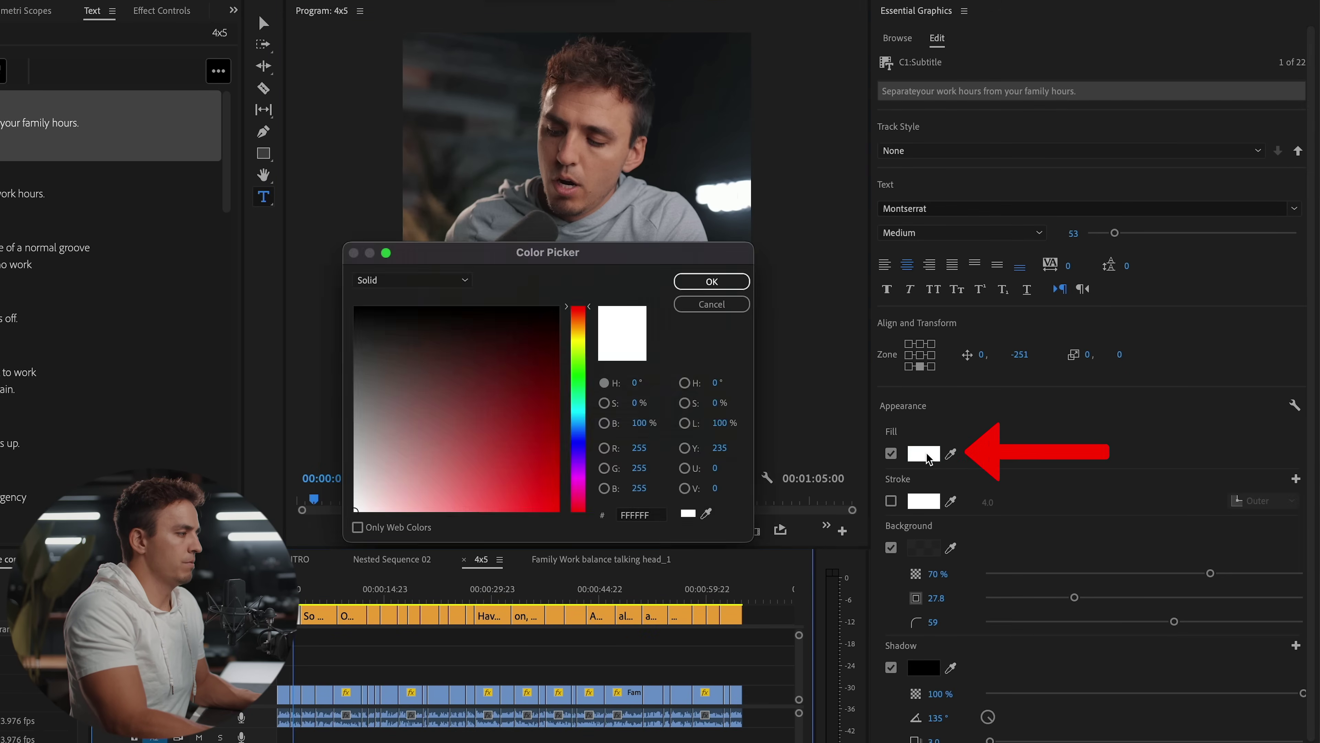
left_click_drag(584, 341, 557, 510)
left_click(541, 350)
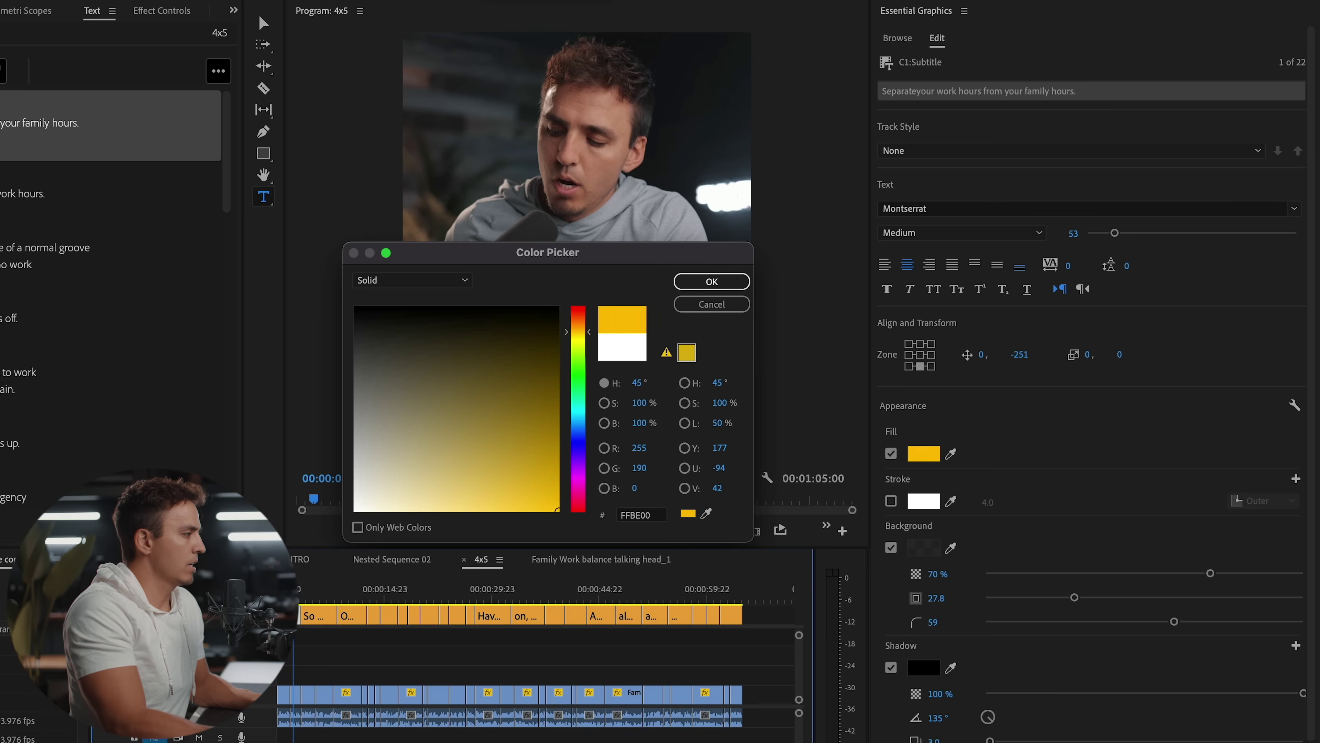
left_click(589, 334)
left_click(539, 509)
double_click(640, 516)
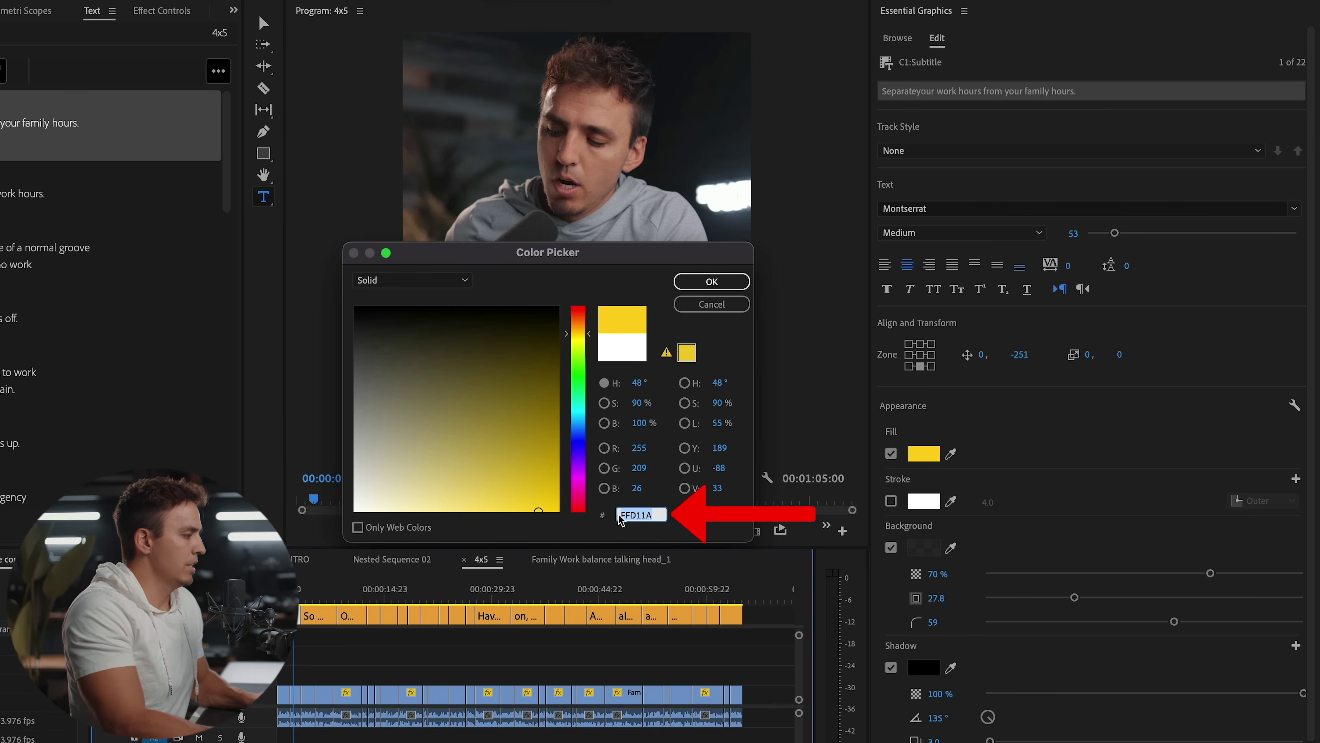
left_click(713, 281)
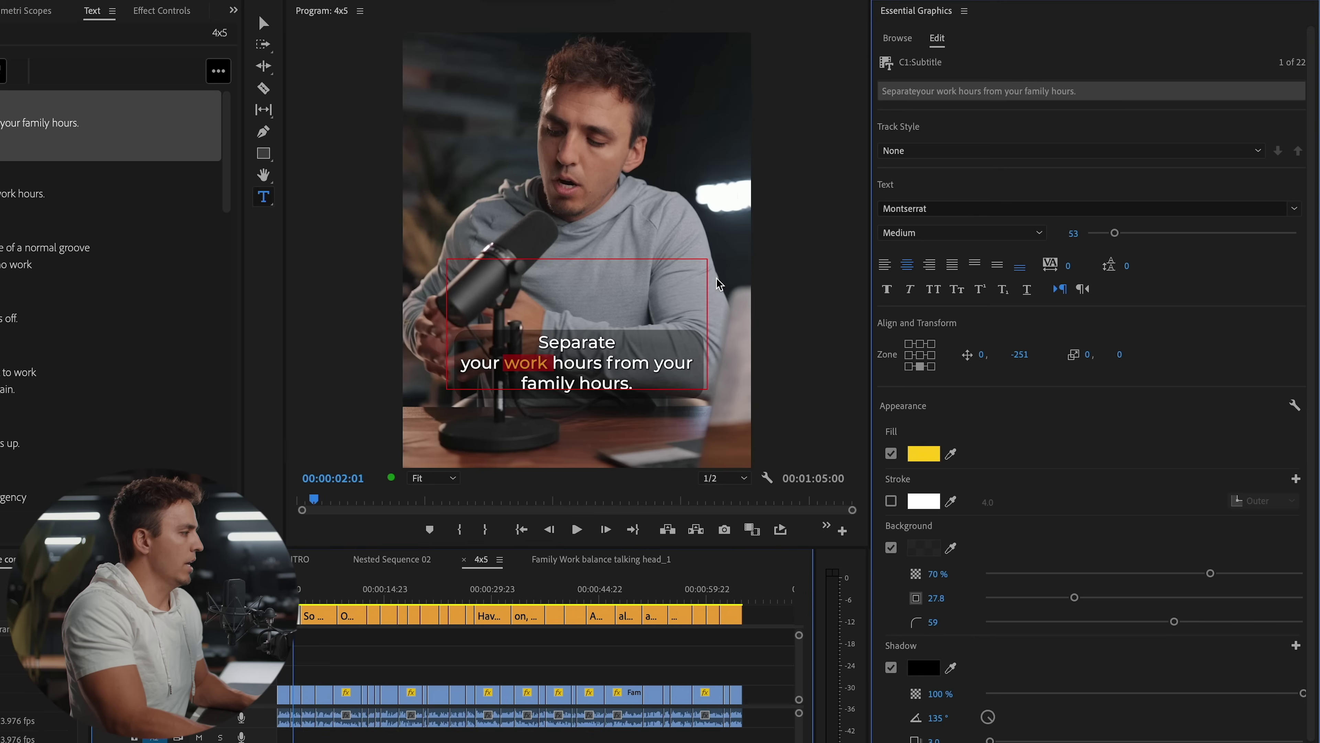
left_click(574, 353)
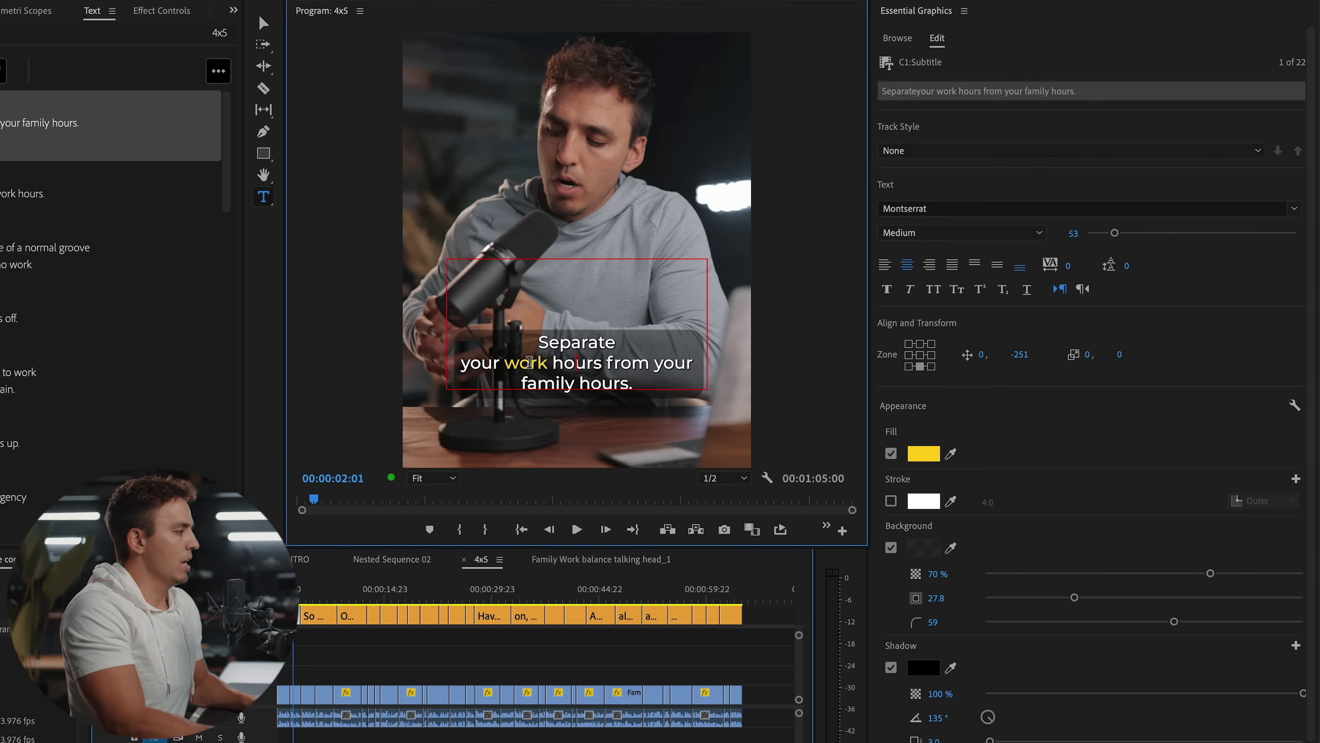
- Colour the word 'family' yellow by entering hex FFD11A, then play back
double_click(542, 385)
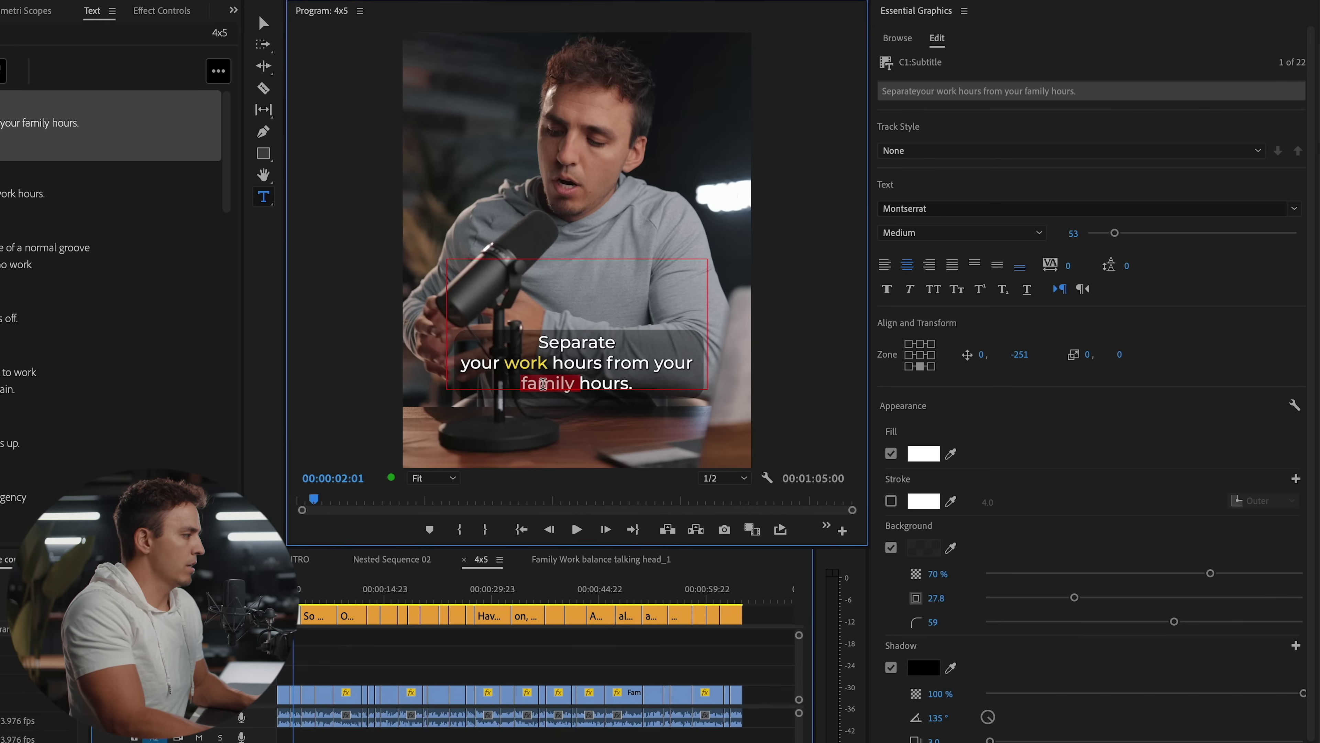
left_click(928, 455)
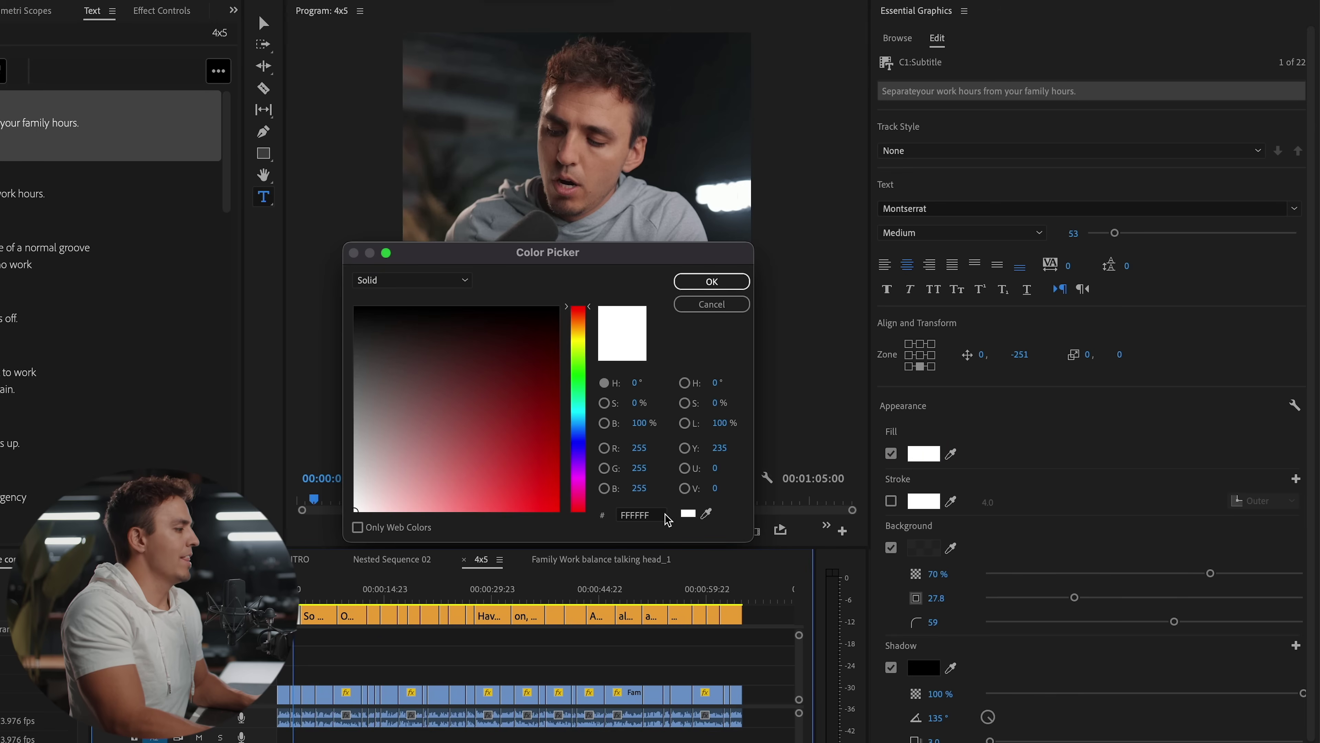
left_click(649, 515)
type("FFD11A")
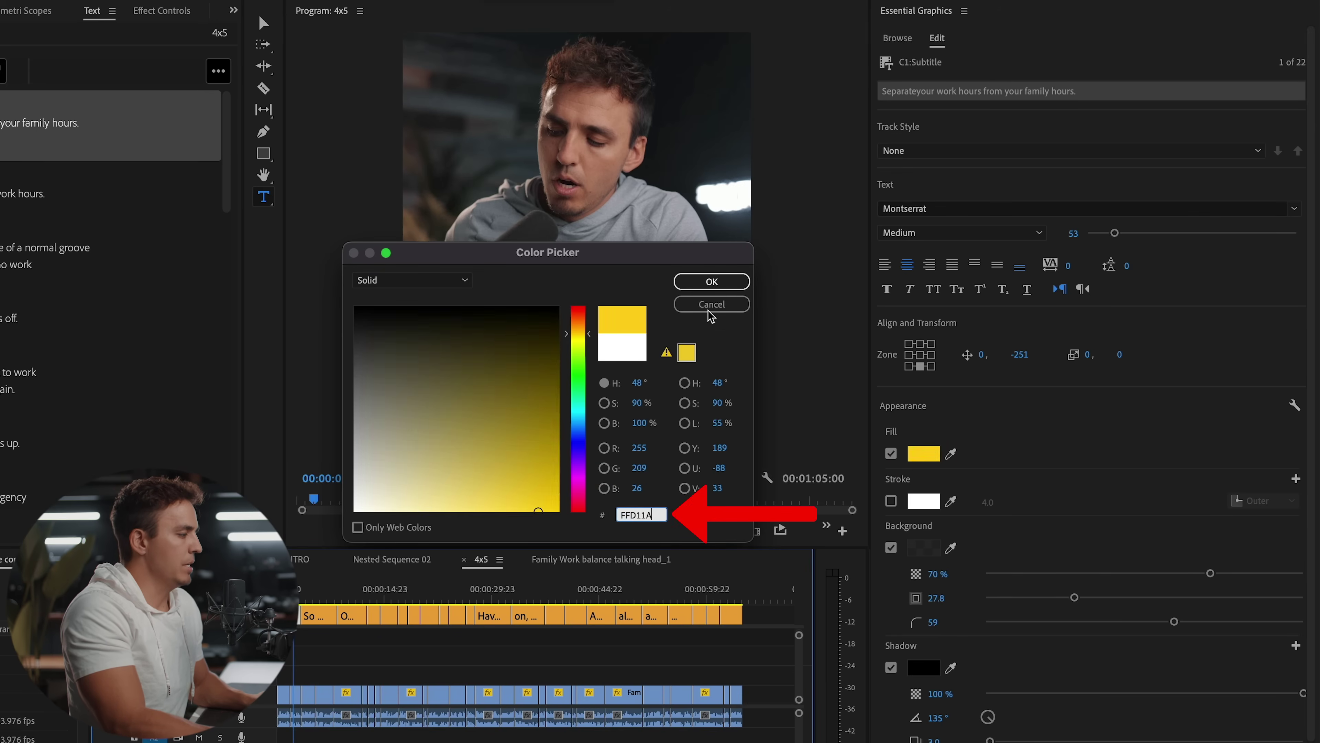
left_click(717, 282)
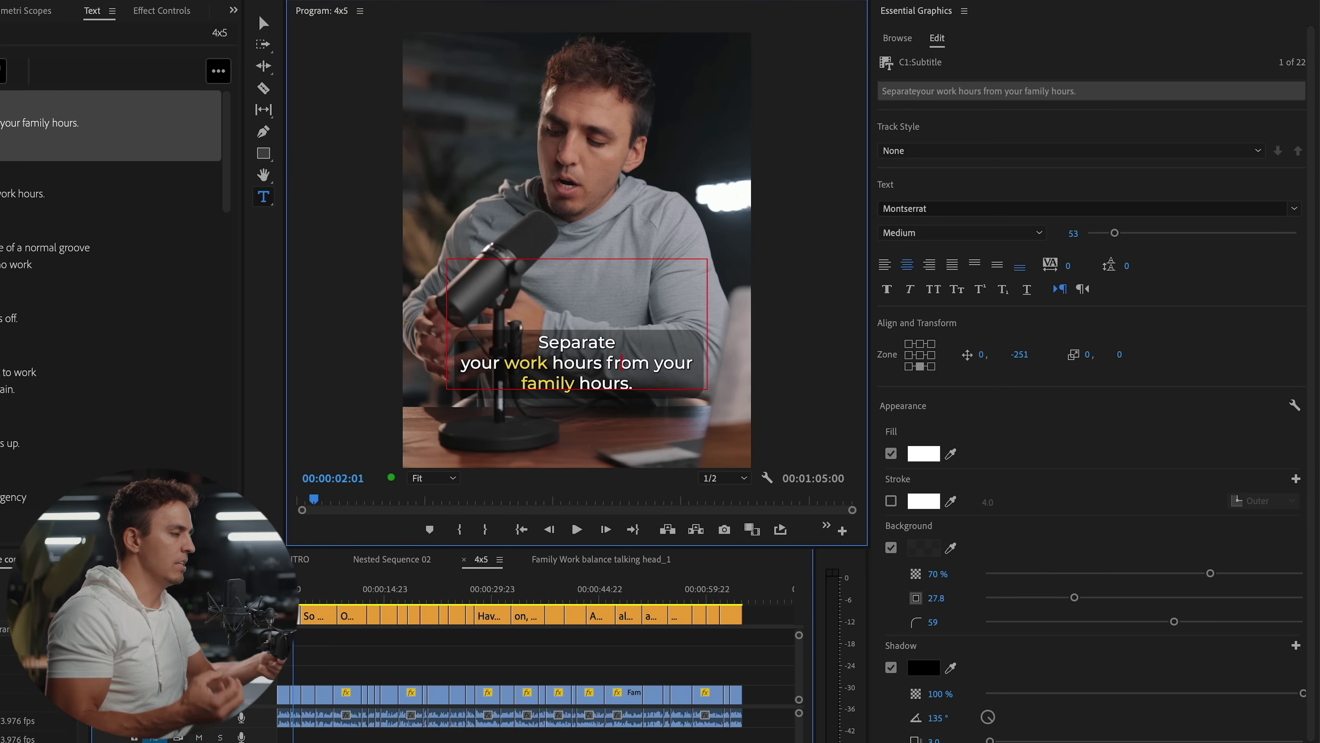
key("Escape")
key("space")
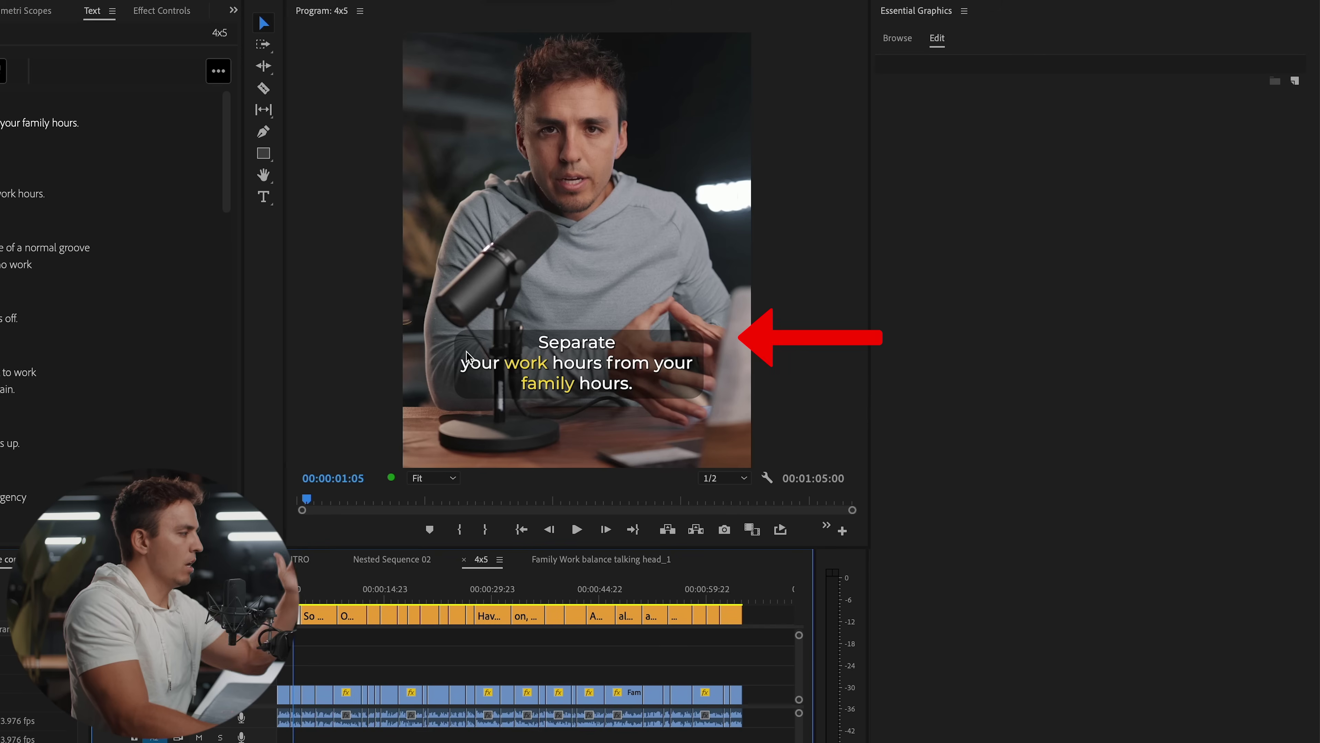
- Remove the stray line breaks in the first two captions so 'Separate your work hours' sits on one line
double_click(462, 367)
left_click(462, 367)
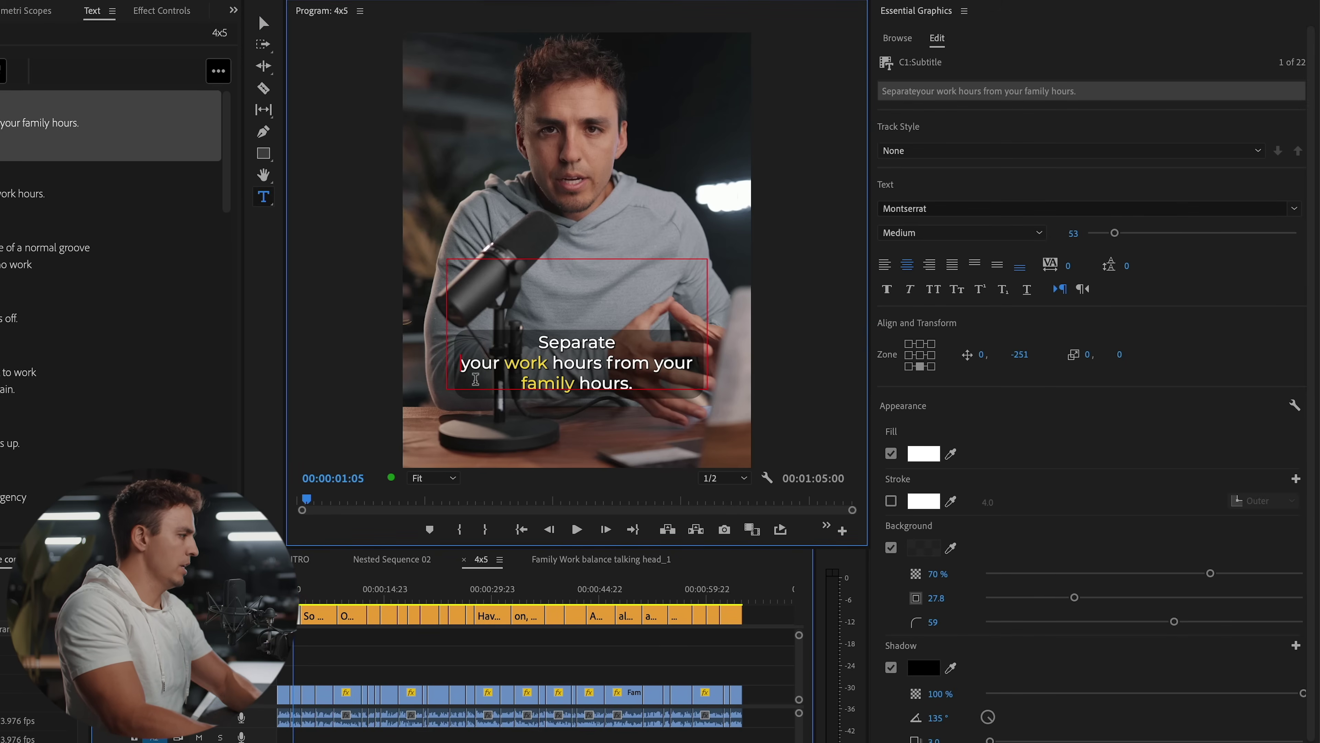
key("BackSpace")
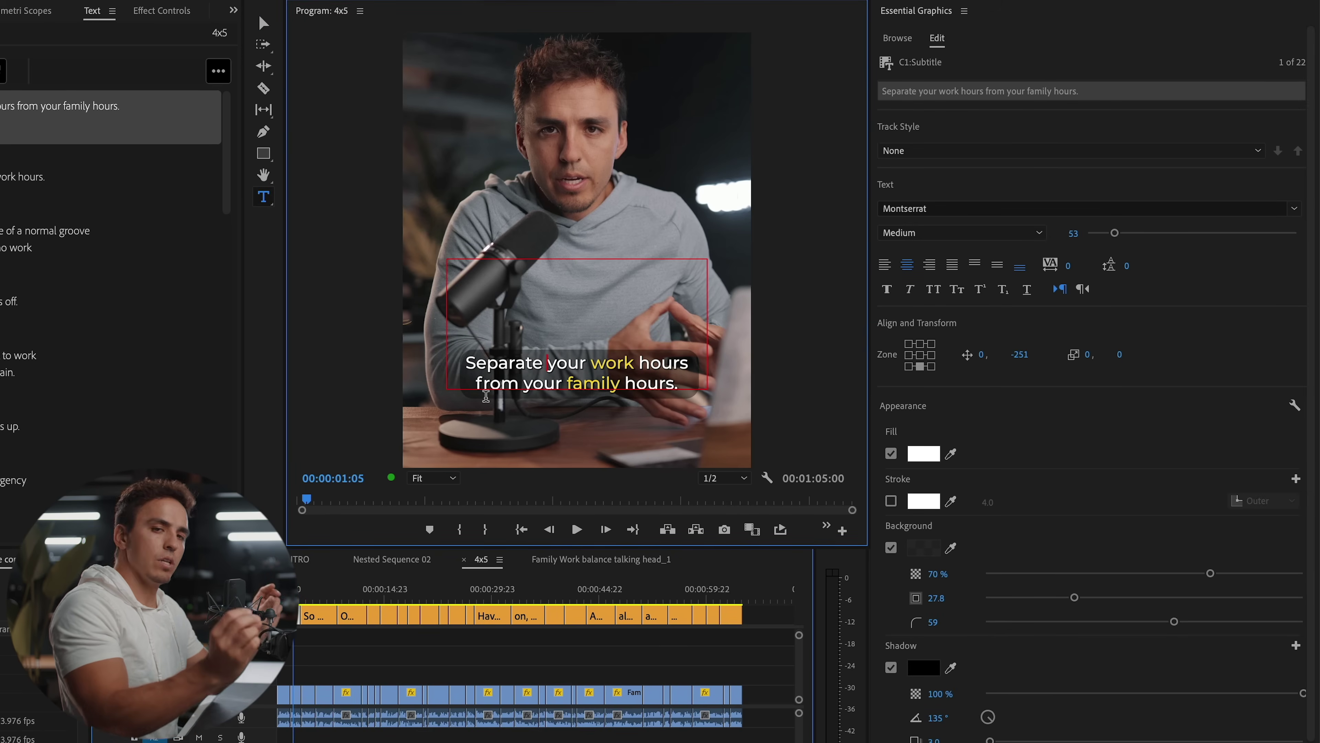
key("Down")
left_click(485, 378)
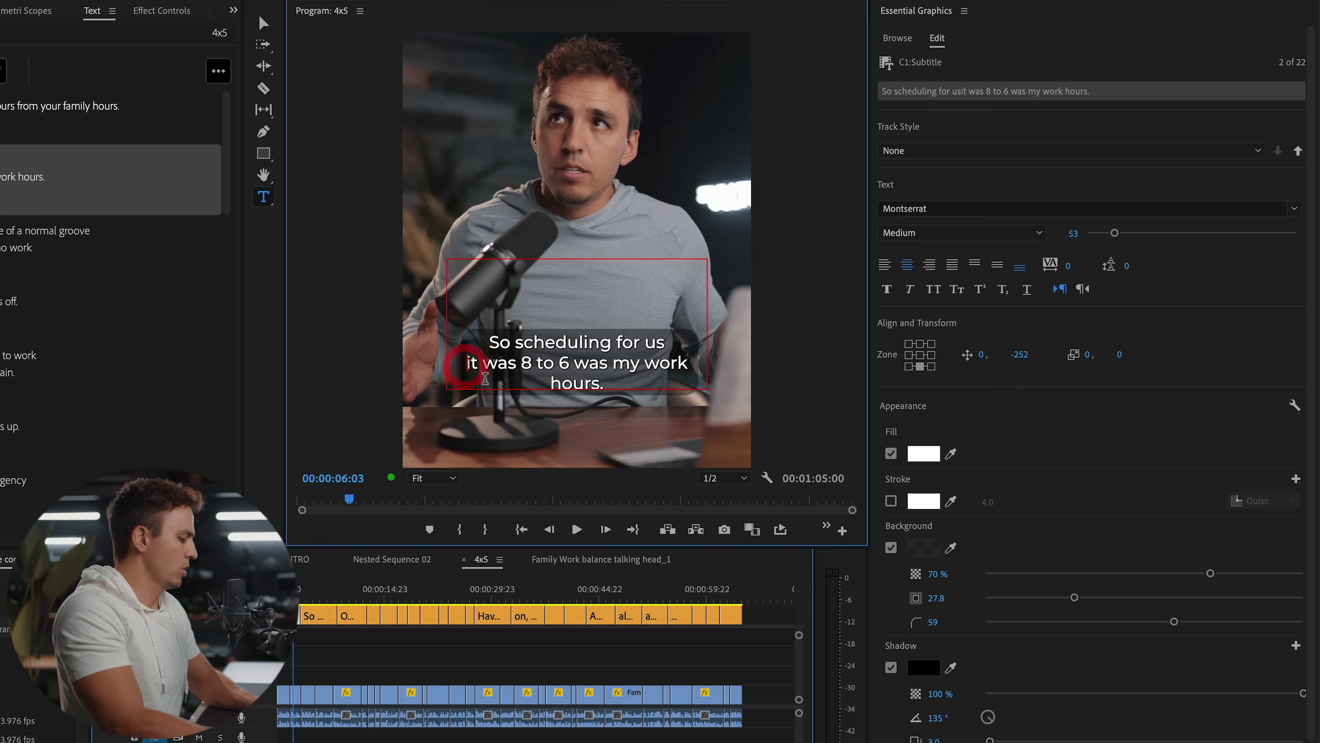
key("BackSpace")
key("Escape")
left_click(314, 604)
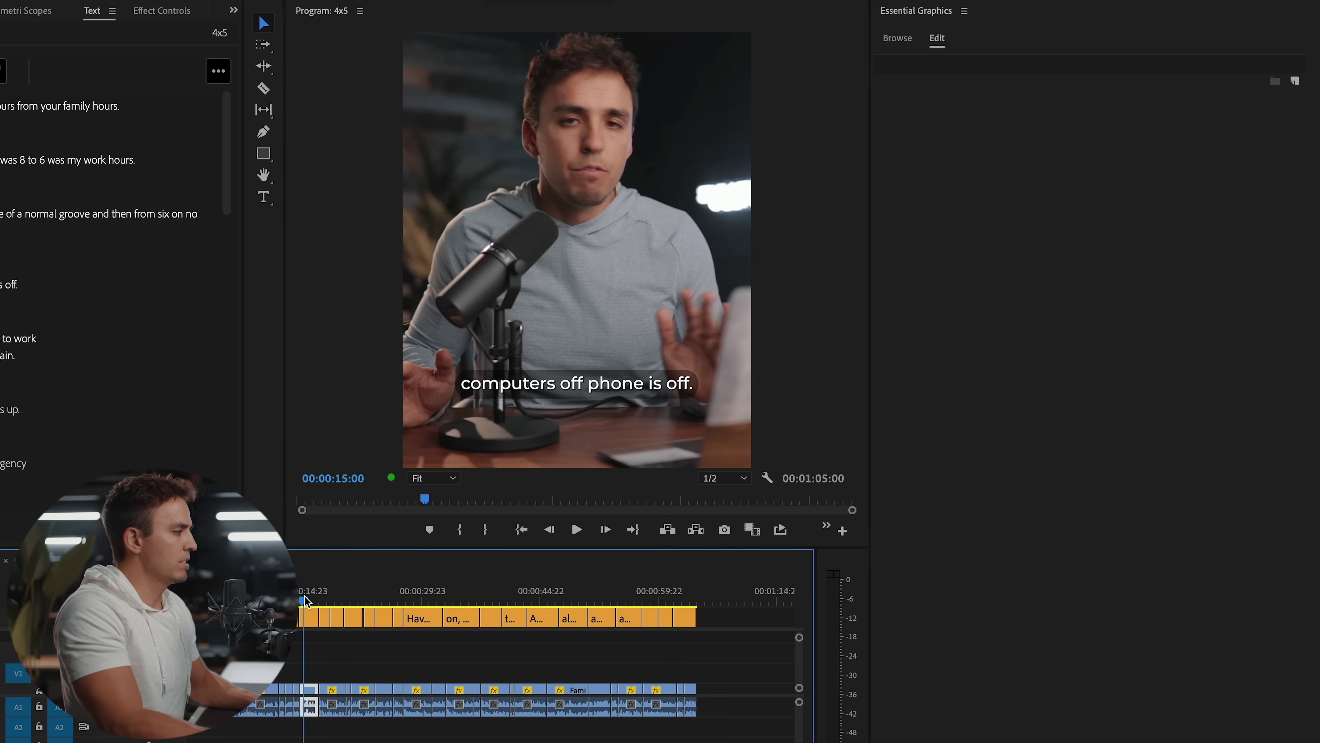
- Zoom the timeline in on the gap between captions 8 and 9 and play it
mouse_move(312, 605)
left_mouse_down()
mouse_move(202, 600)
mouse_move(332, 601)
left_mouse_up()
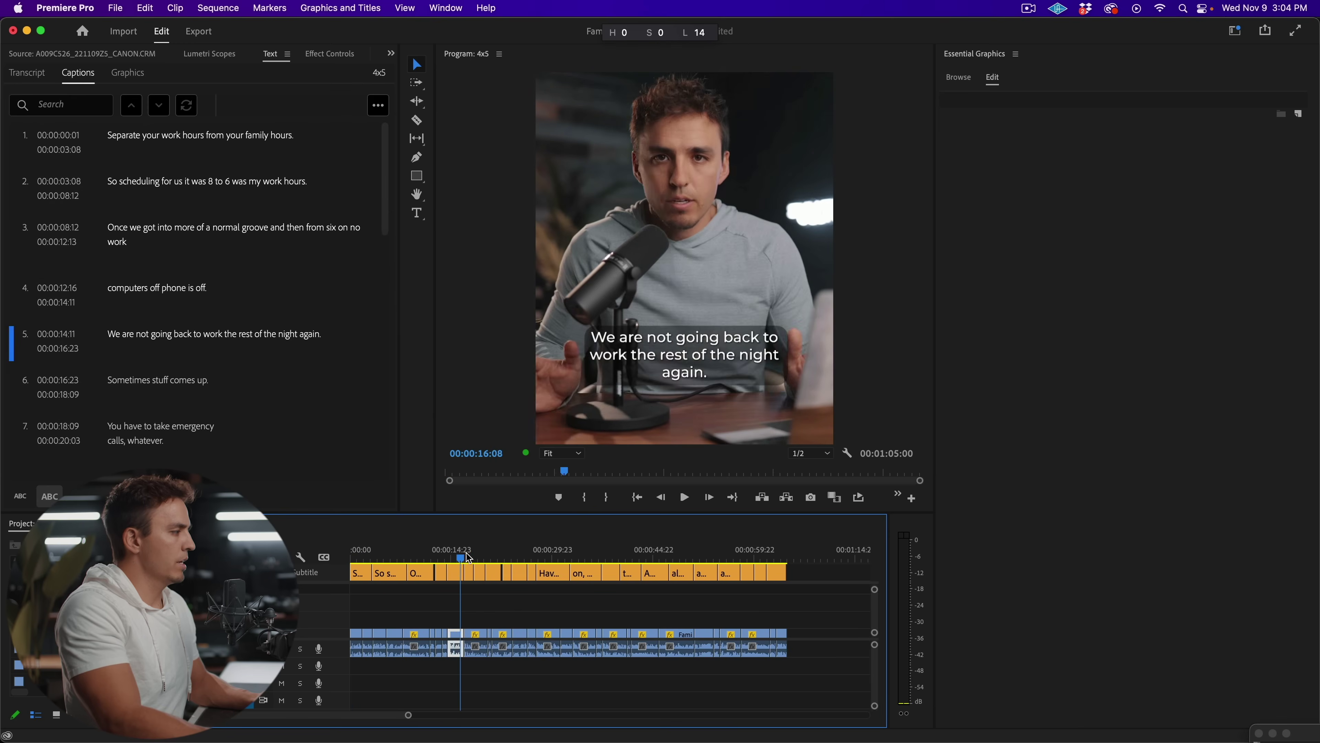
left_click_drag(468, 558, 518, 560)
key("=")
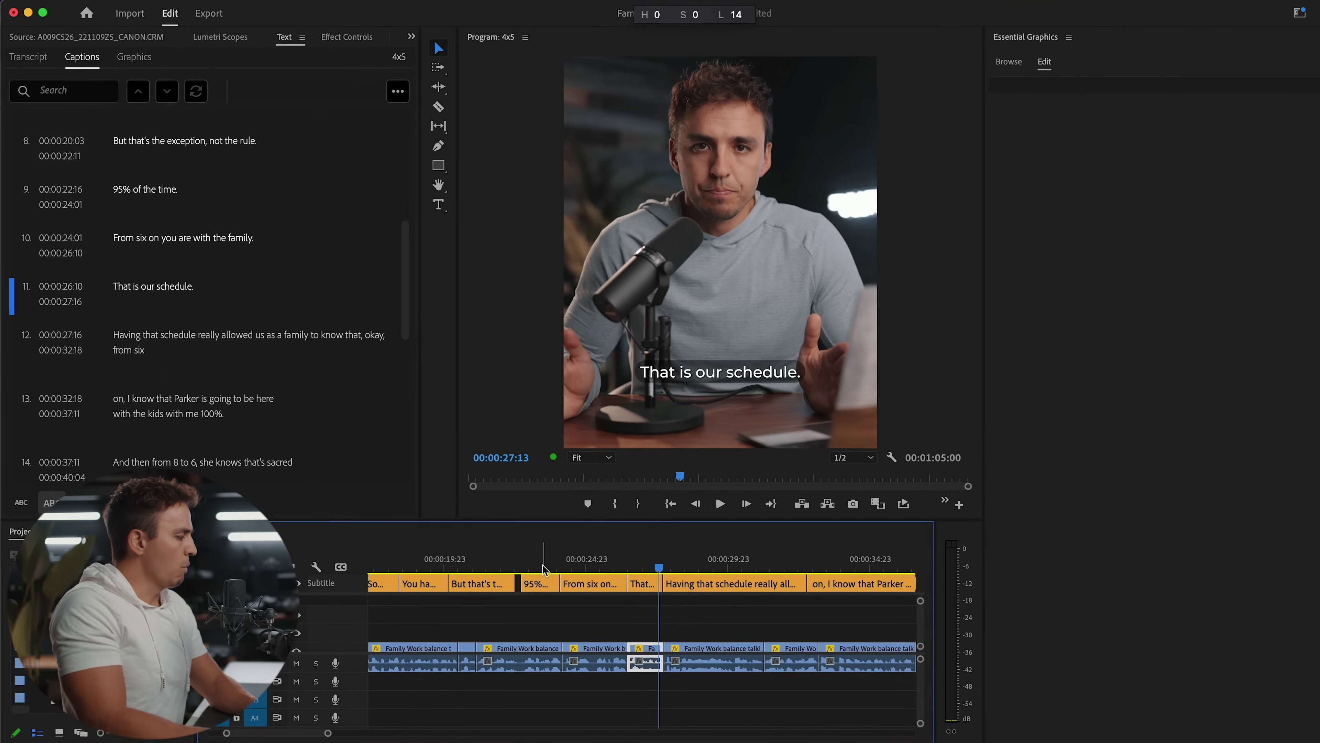
key("=")
left_click_drag(623, 567, 658, 577)
key("=")
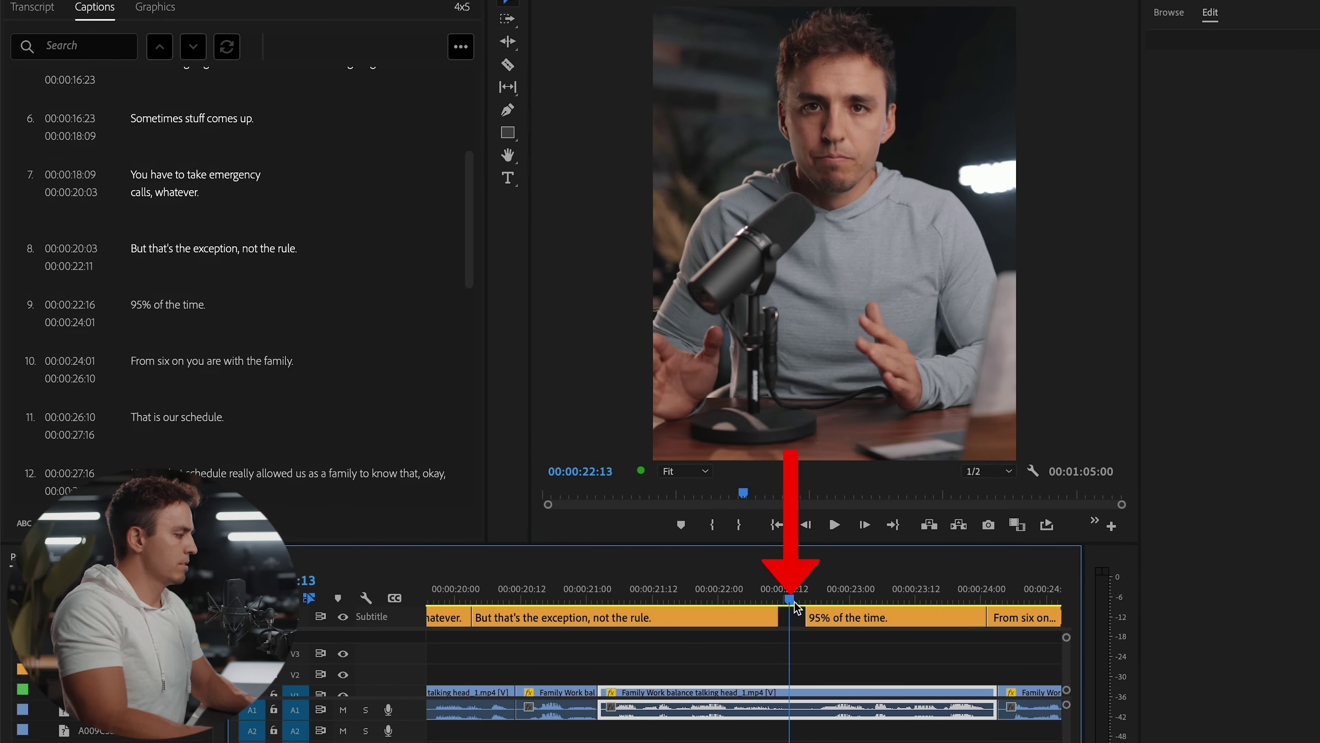
left_click_drag(762, 609, 719, 620)
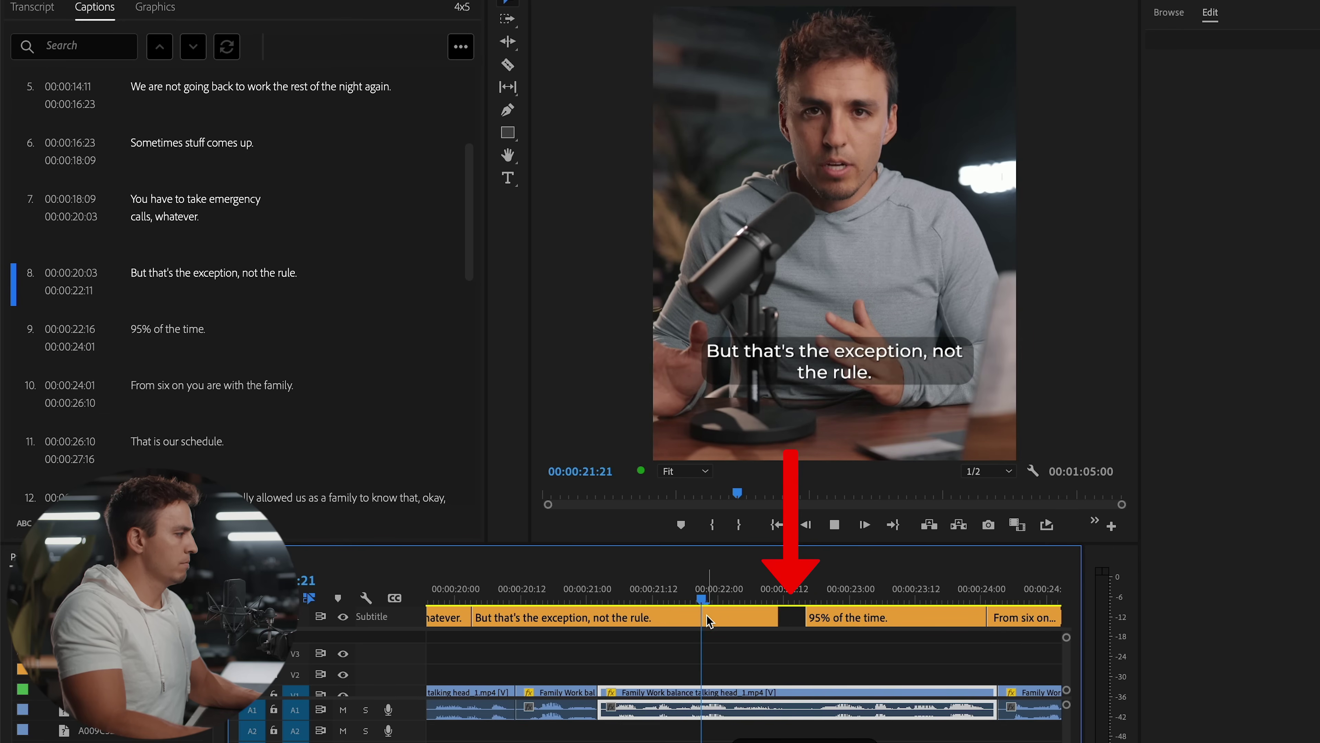
key("space")
key("space")
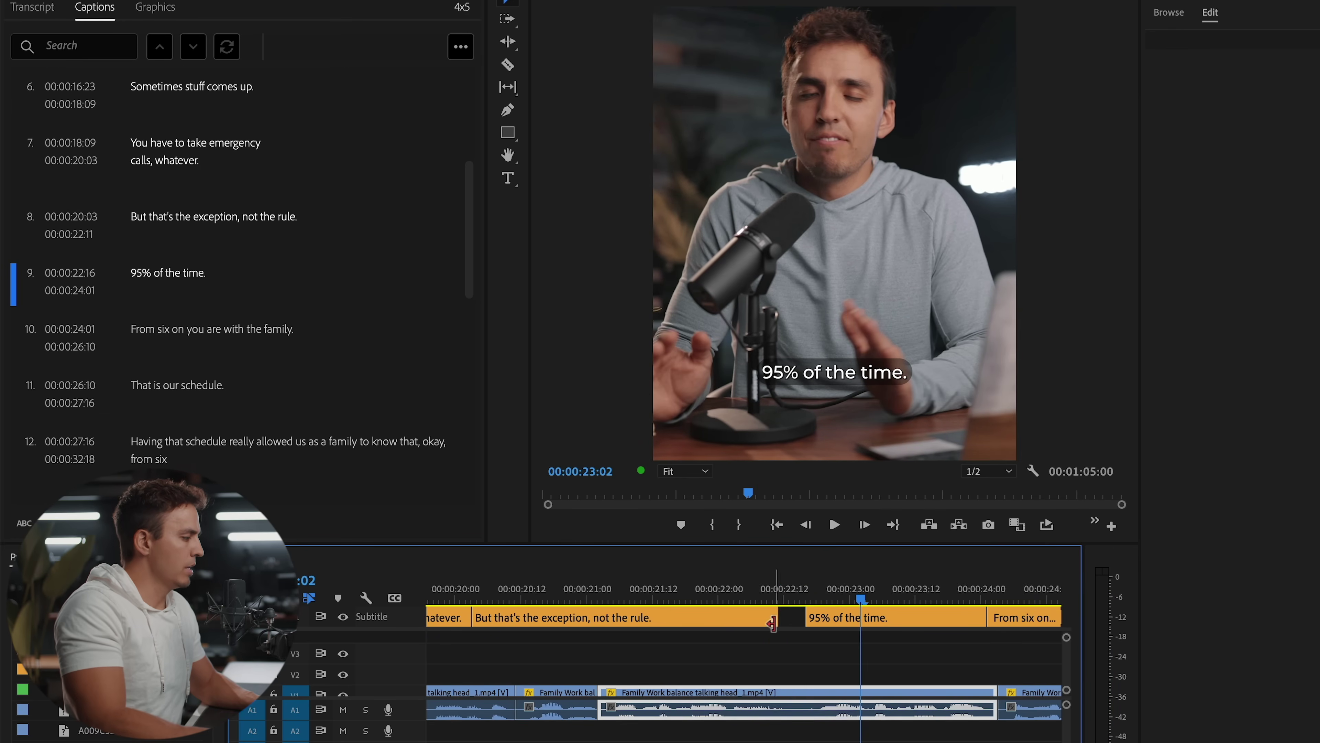
- Extend caption 8 to 00:00:22:16 to meet caption 9, then review the ending
left_click_drag(775, 618, 806, 618)
key("minus")
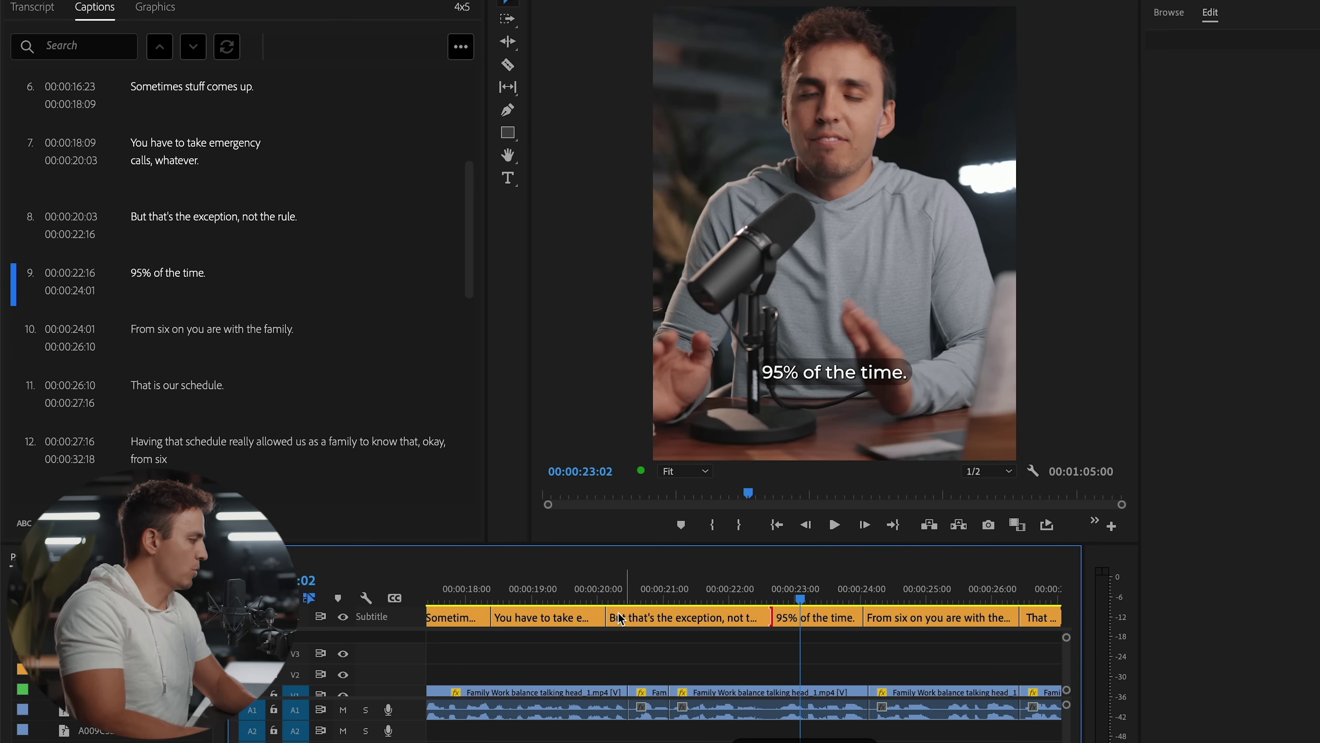
scroll(622, 619, "left", 5)
scroll(622, 619, "left", 4)
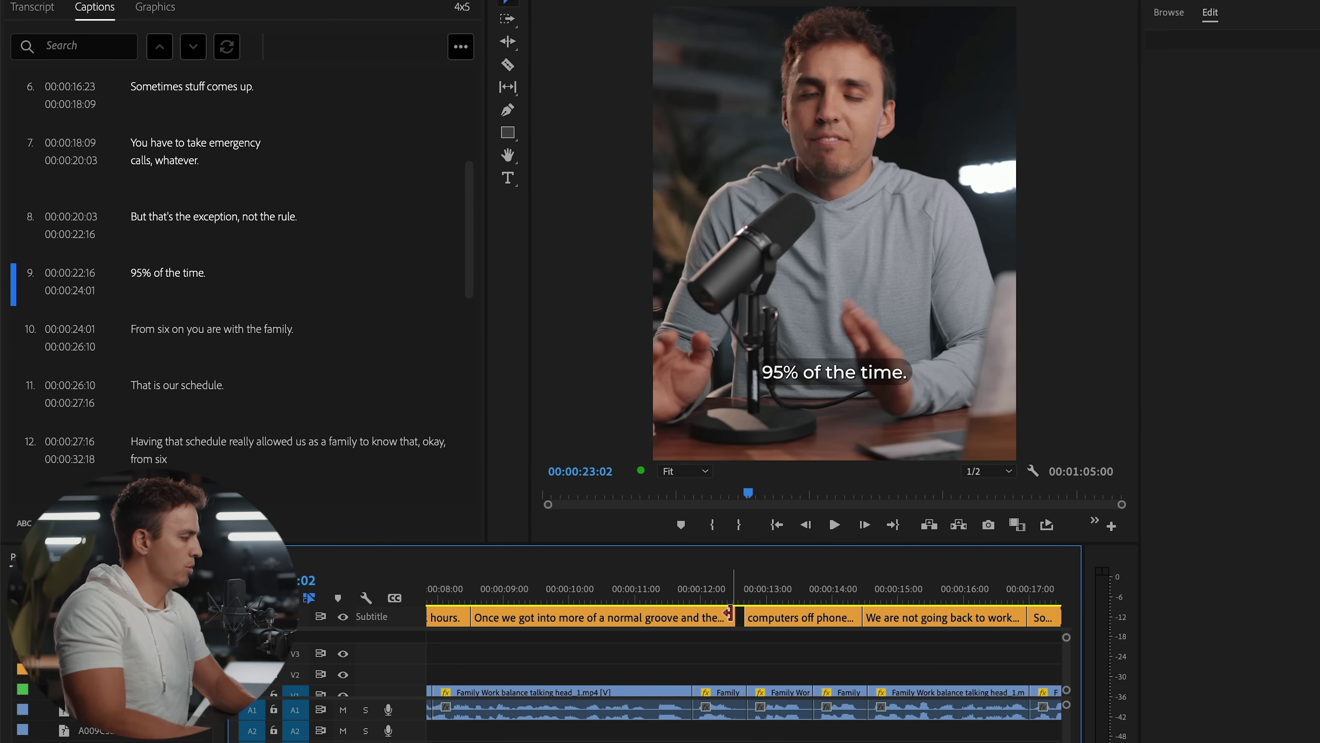
scroll(686, 620, "left", 5)
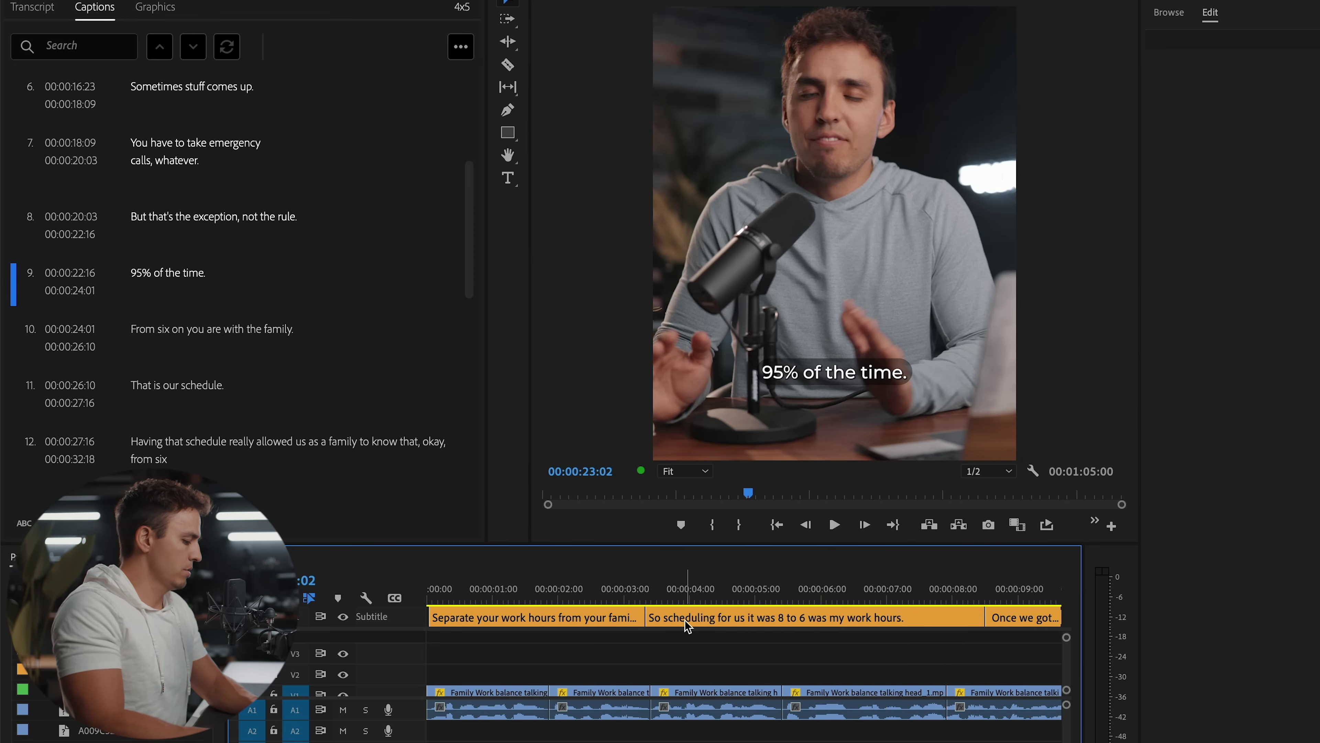
scroll(686, 620, "right", 15)
key("minus")
key("minus")
key("minus")
left_click_drag(541, 598, 676, 606)
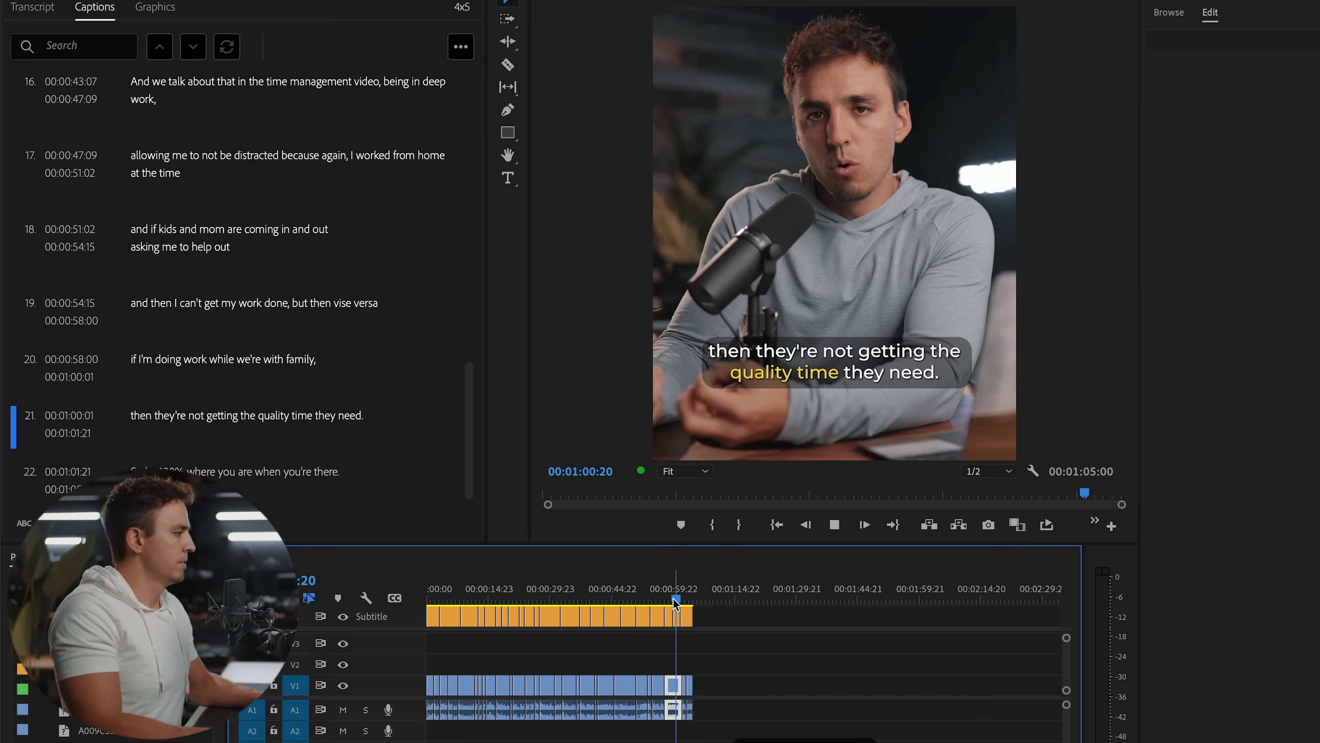
key("space")
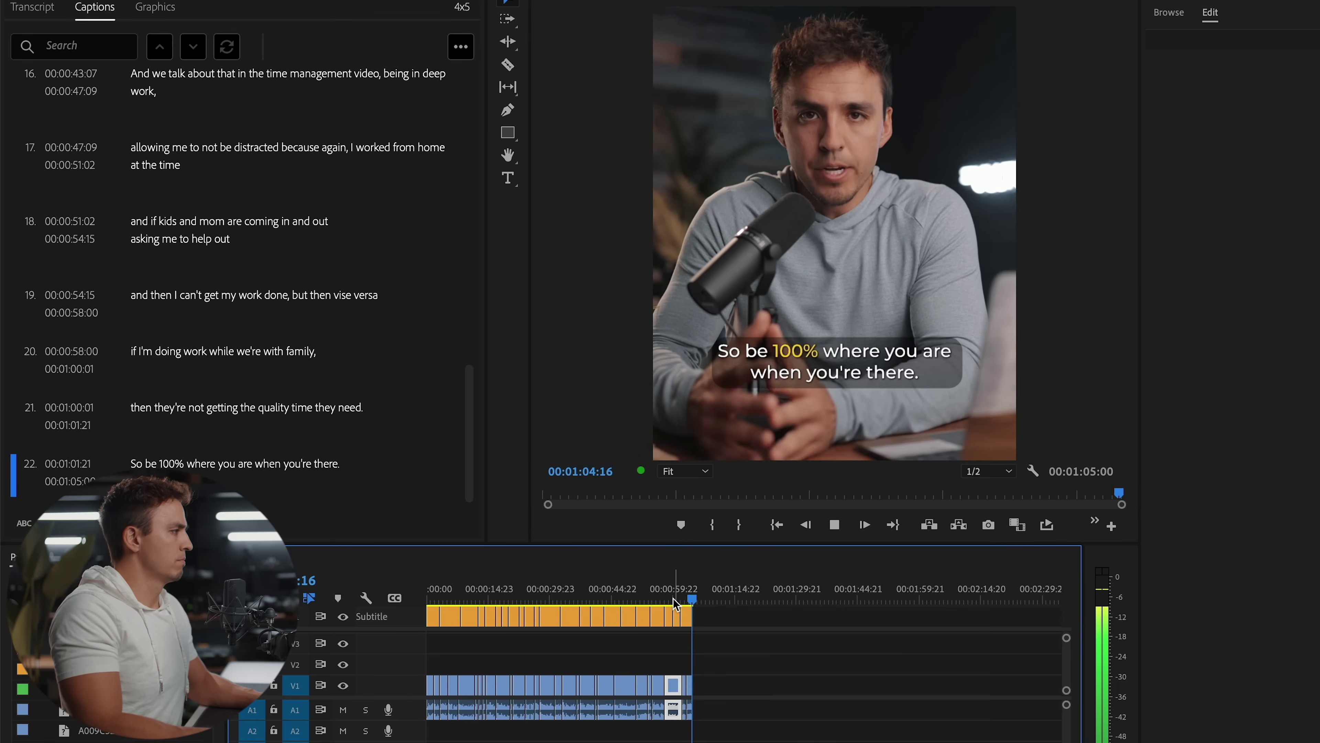
left_click(428, 600)
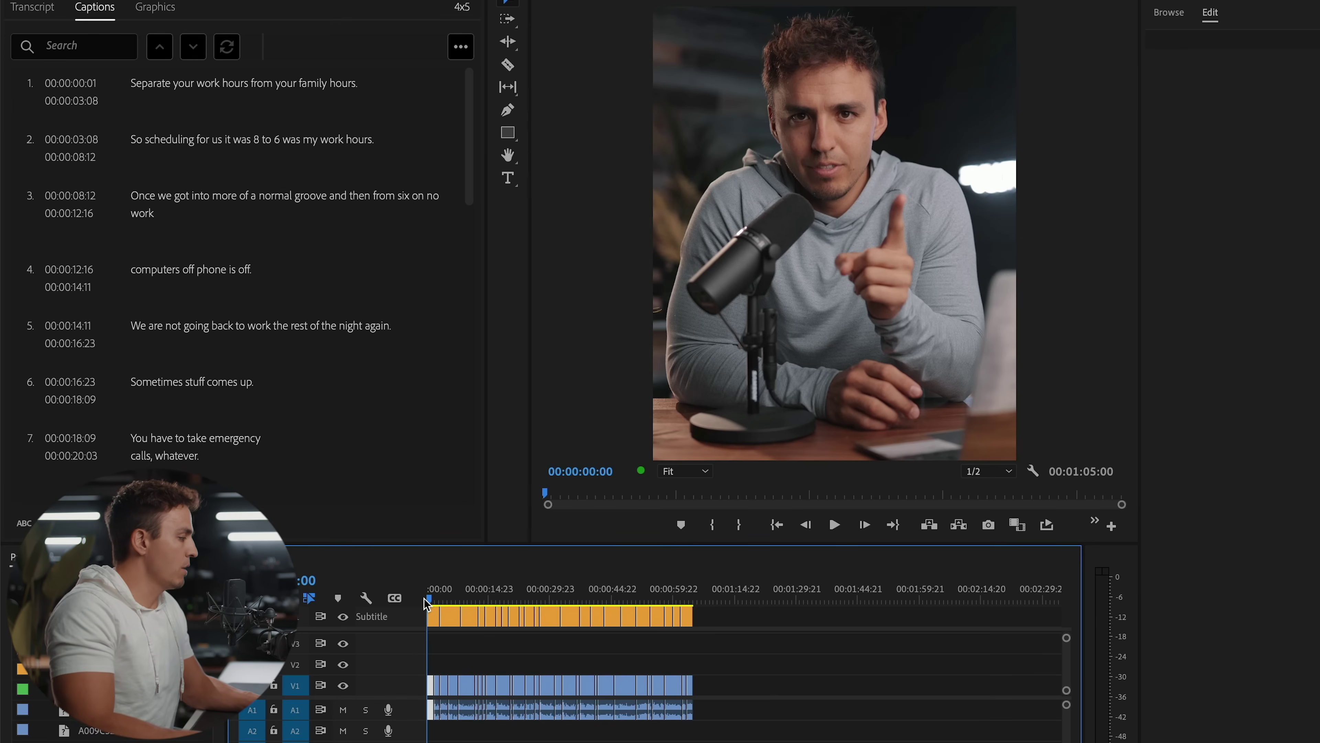
left_click(691, 598)
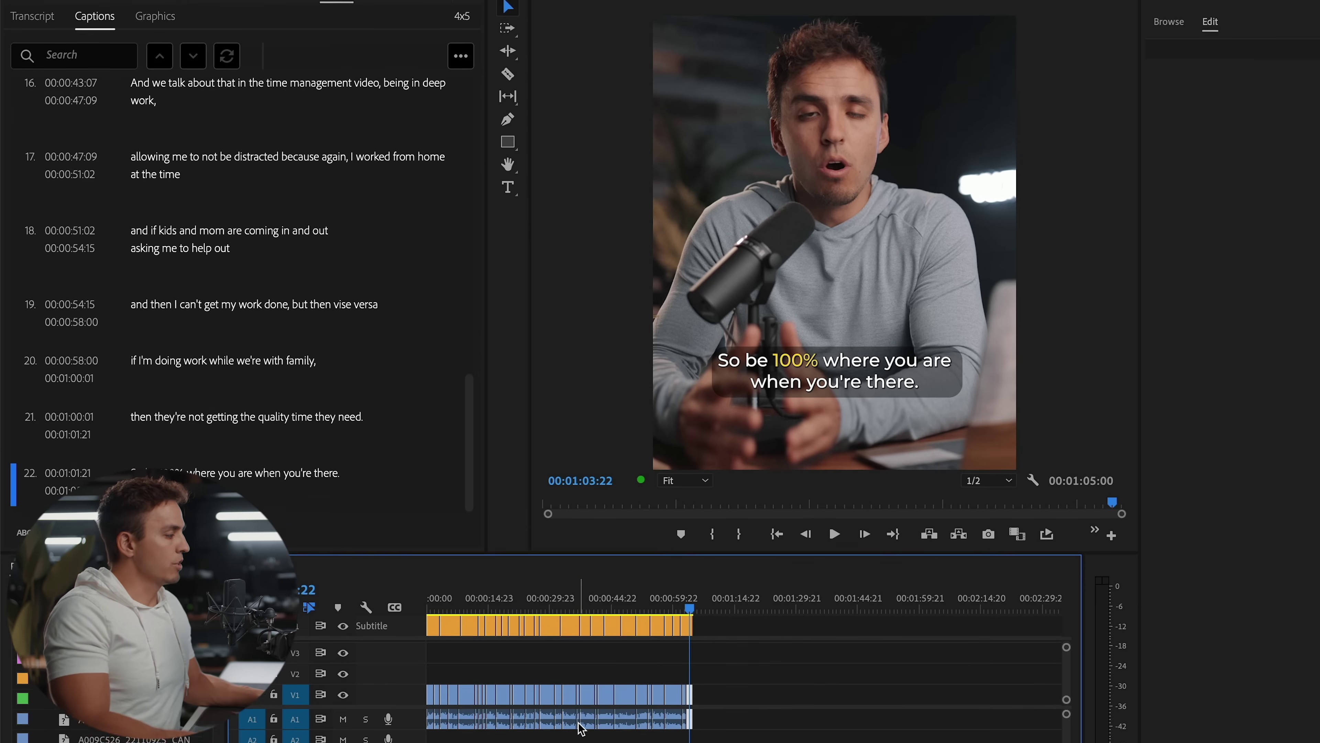
- Export 4x5.mp4 as H.264 with the captions burned into the video
left_click(241, 21)
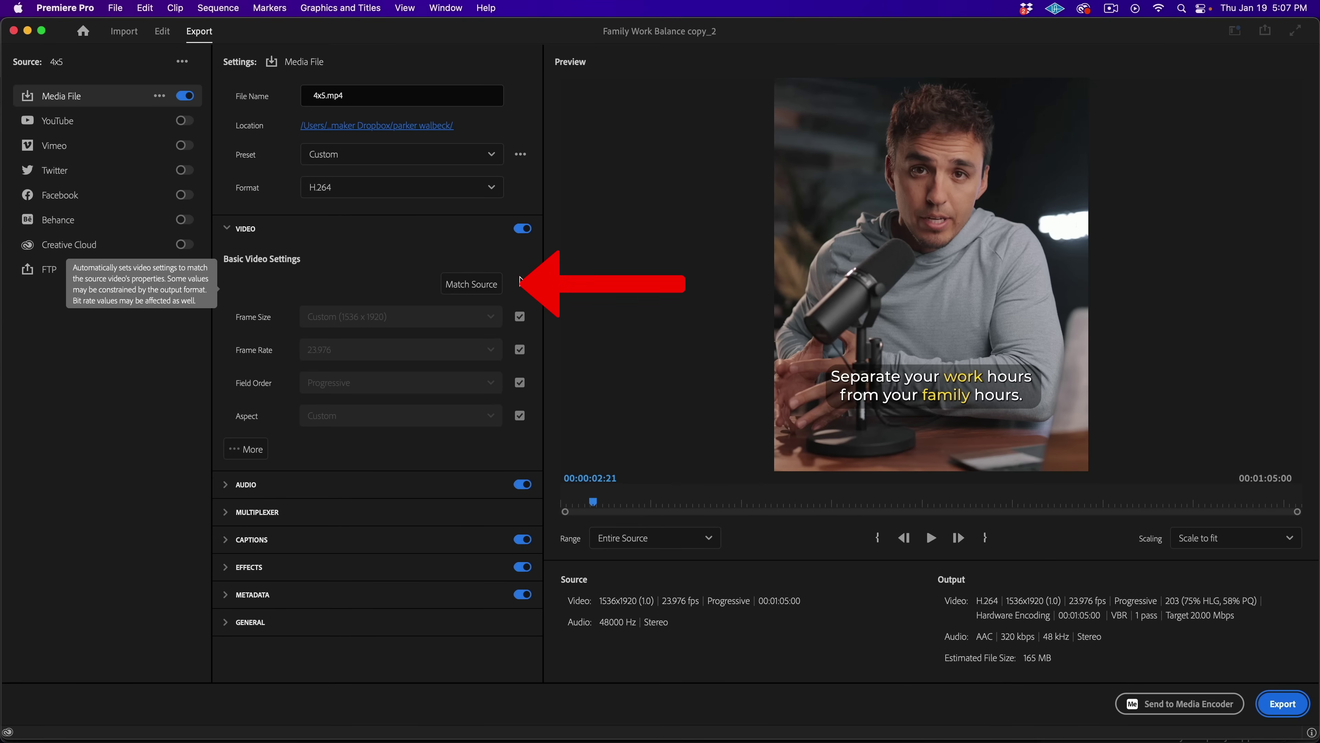
left_click(227, 541)
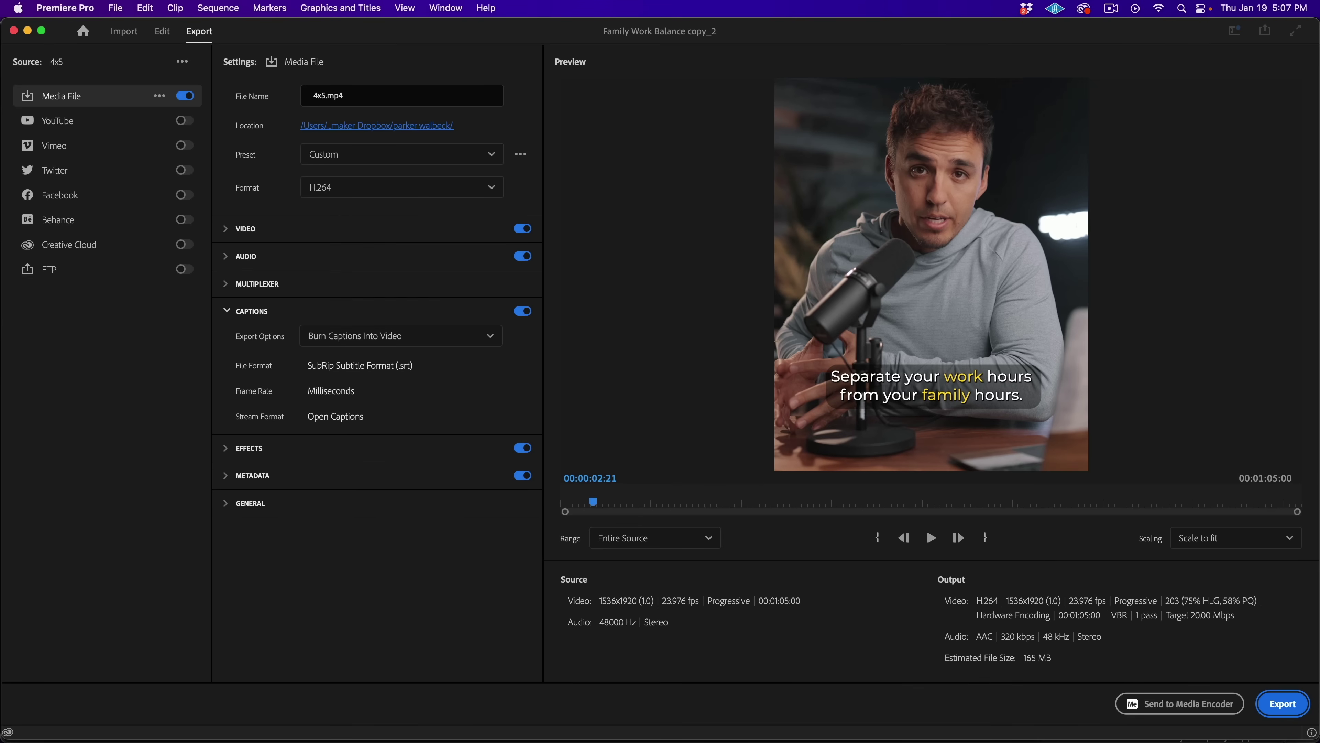
left_click(395, 338)
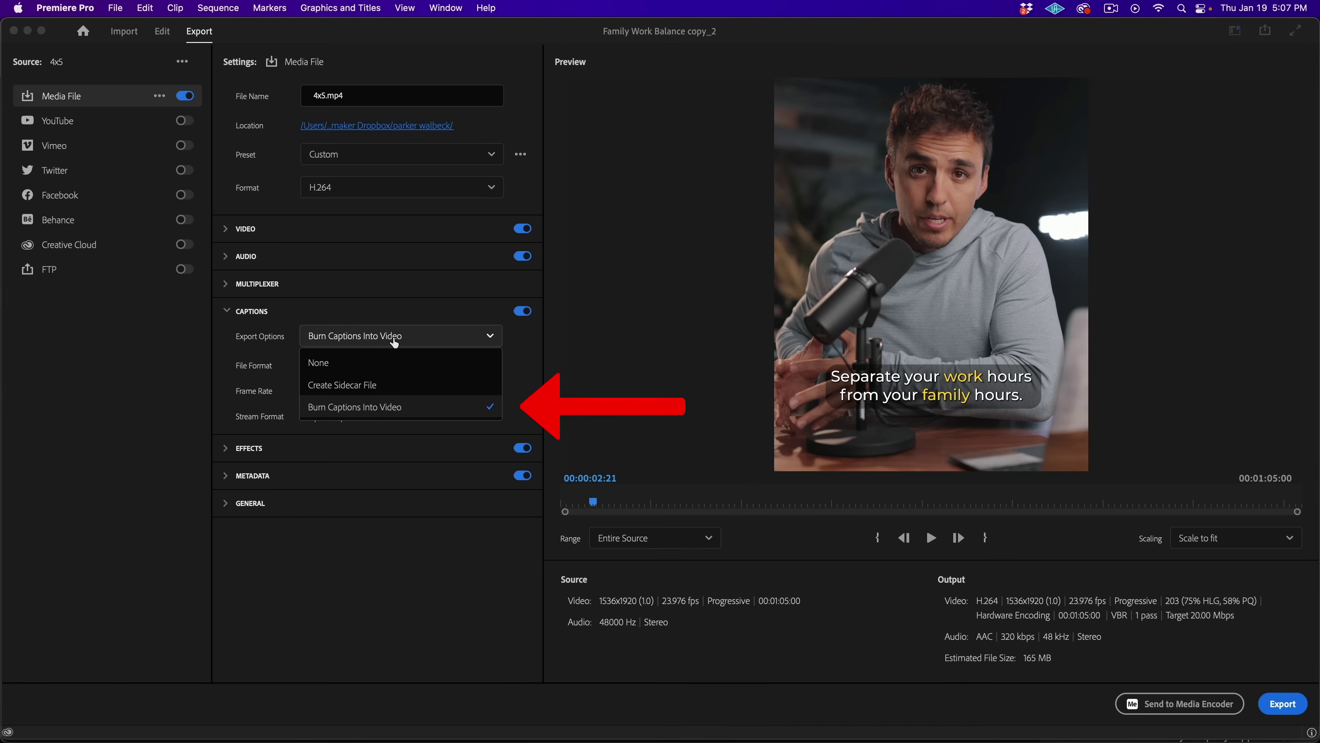
left_click(405, 403)
left_click(227, 312)
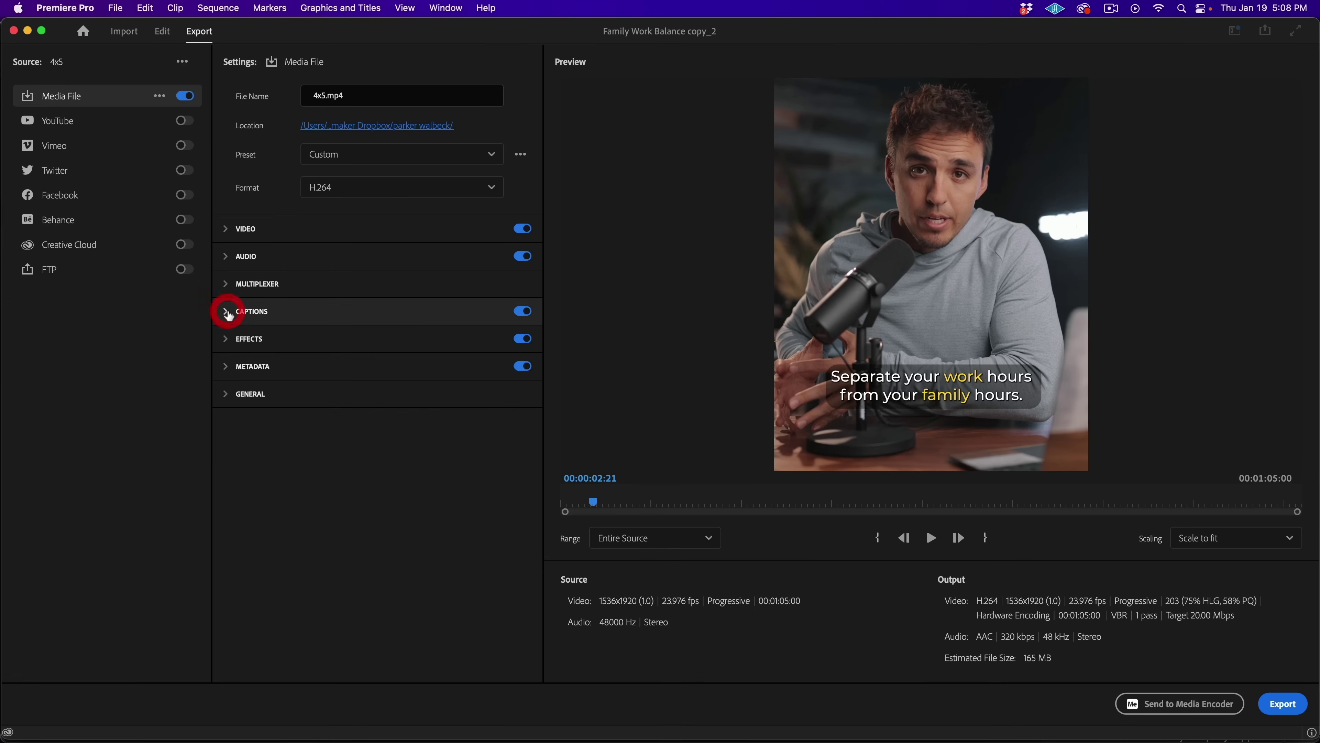
left_click(1281, 701)
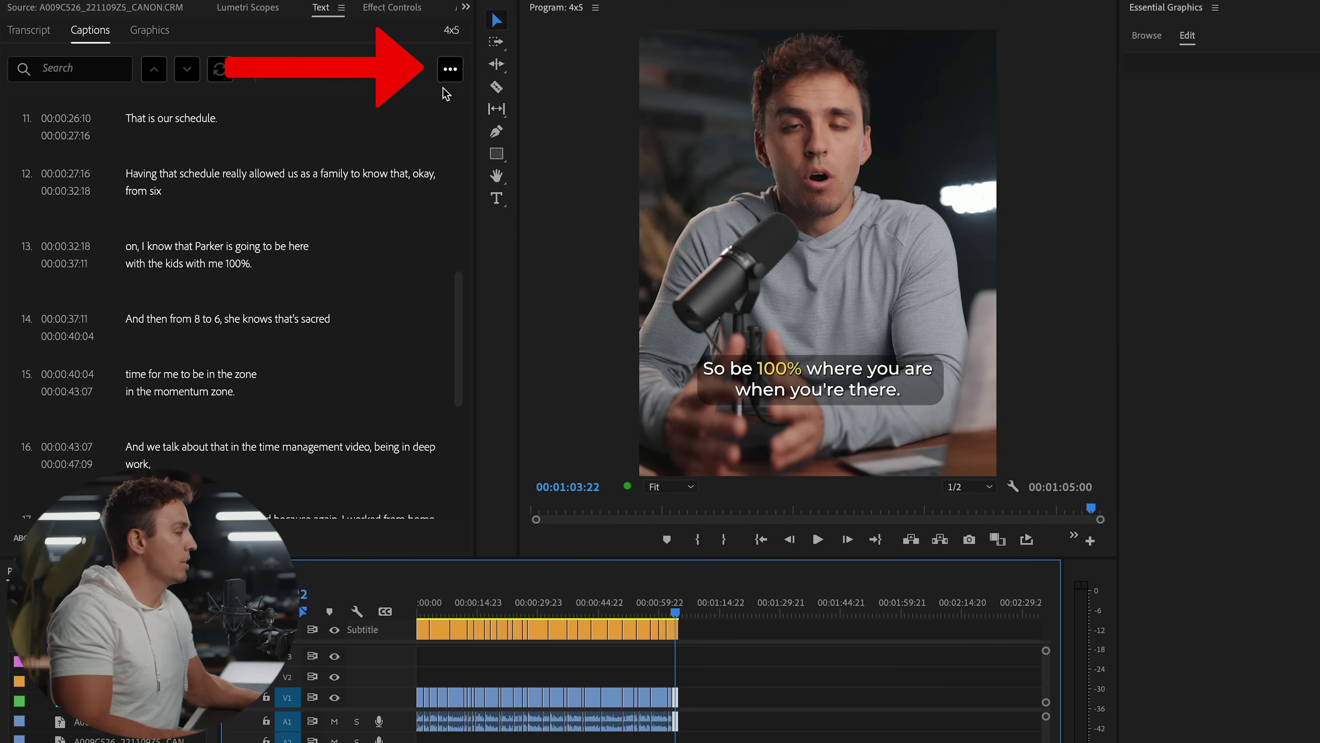
- Export the captions from the Captions panel as an SRT file named Family Balance.srt
left_click(450, 69)
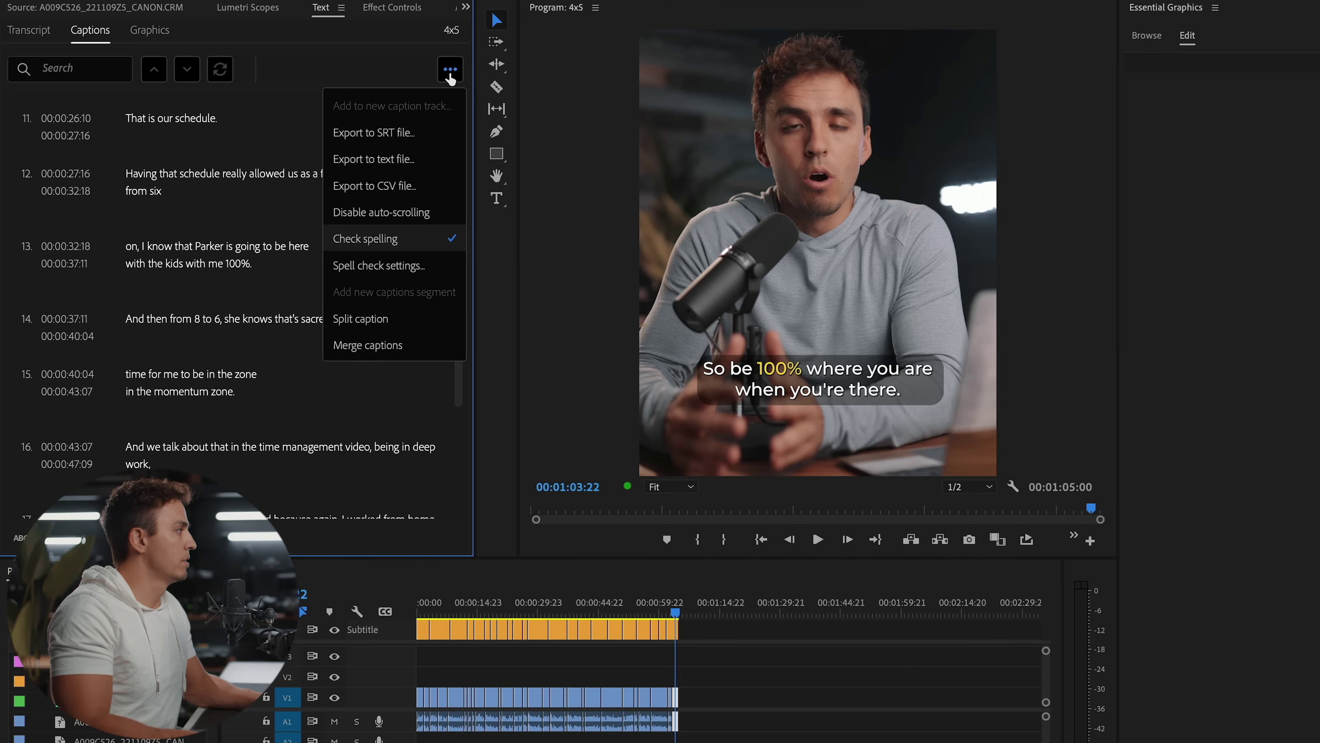
left_click(403, 135)
type("Fa")
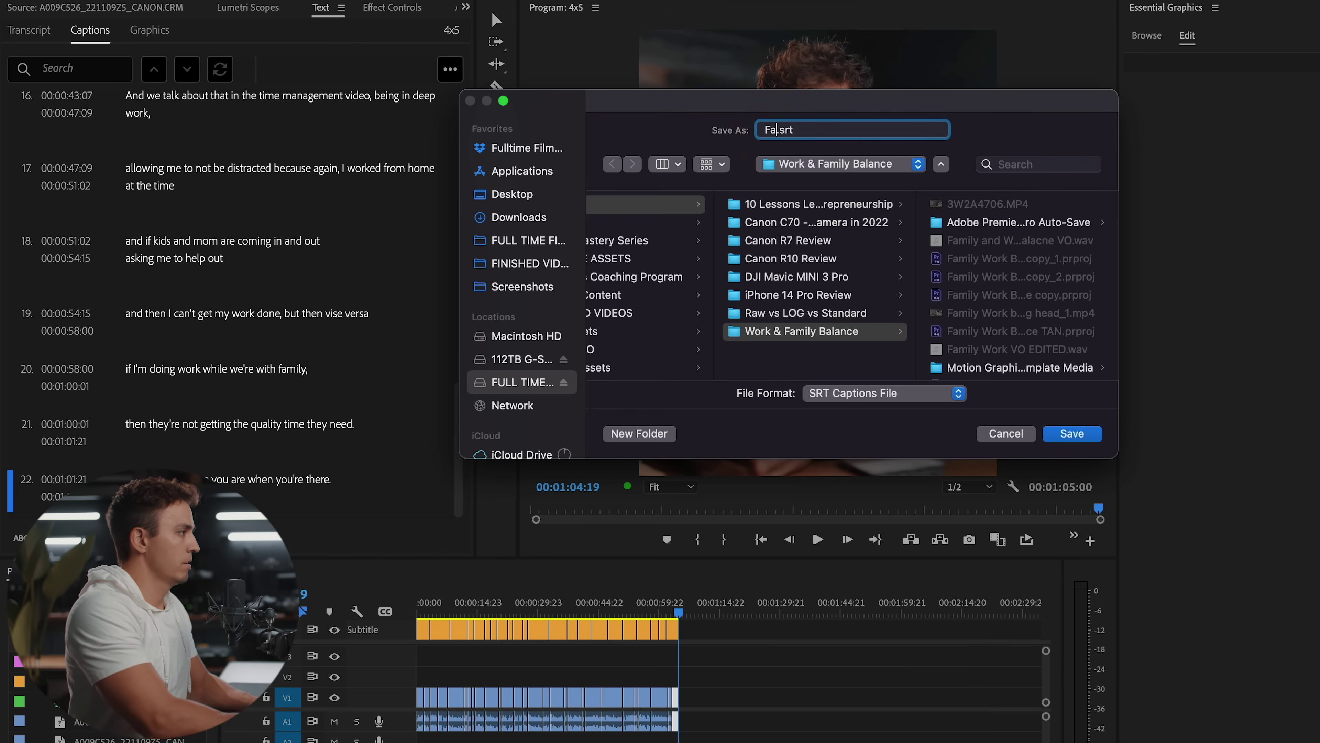
type("mily Balance")
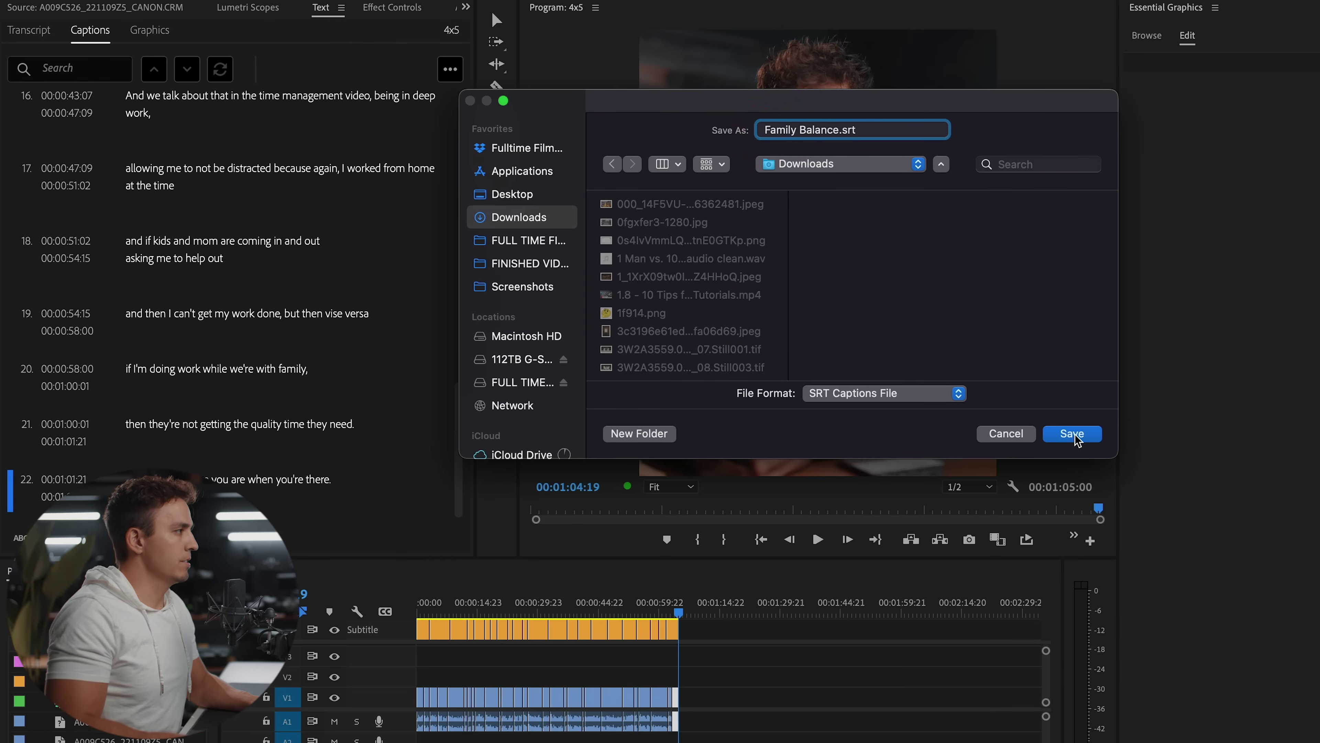
left_click(1071, 433)
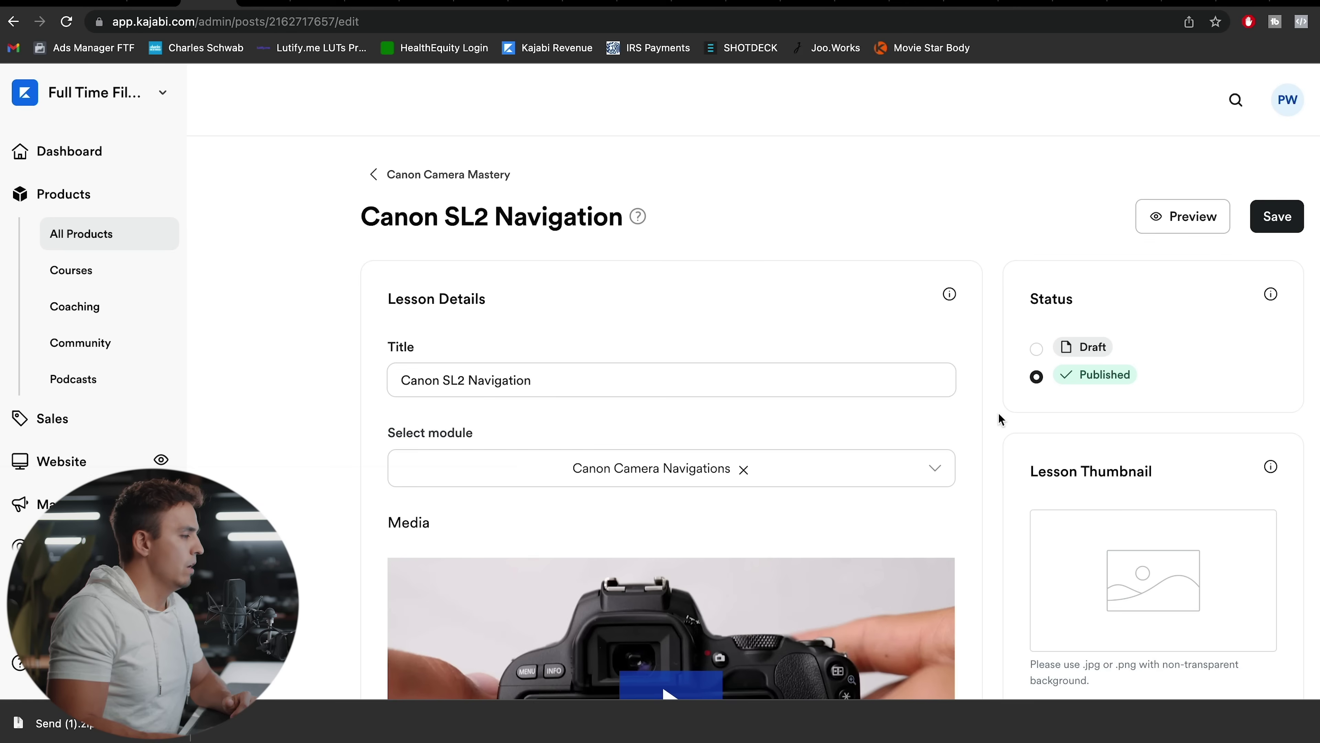
- Add Family Balance.srt as the lesson video's closed captions and confirm English captions in the preview
scroll(997, 412, "down", 10)
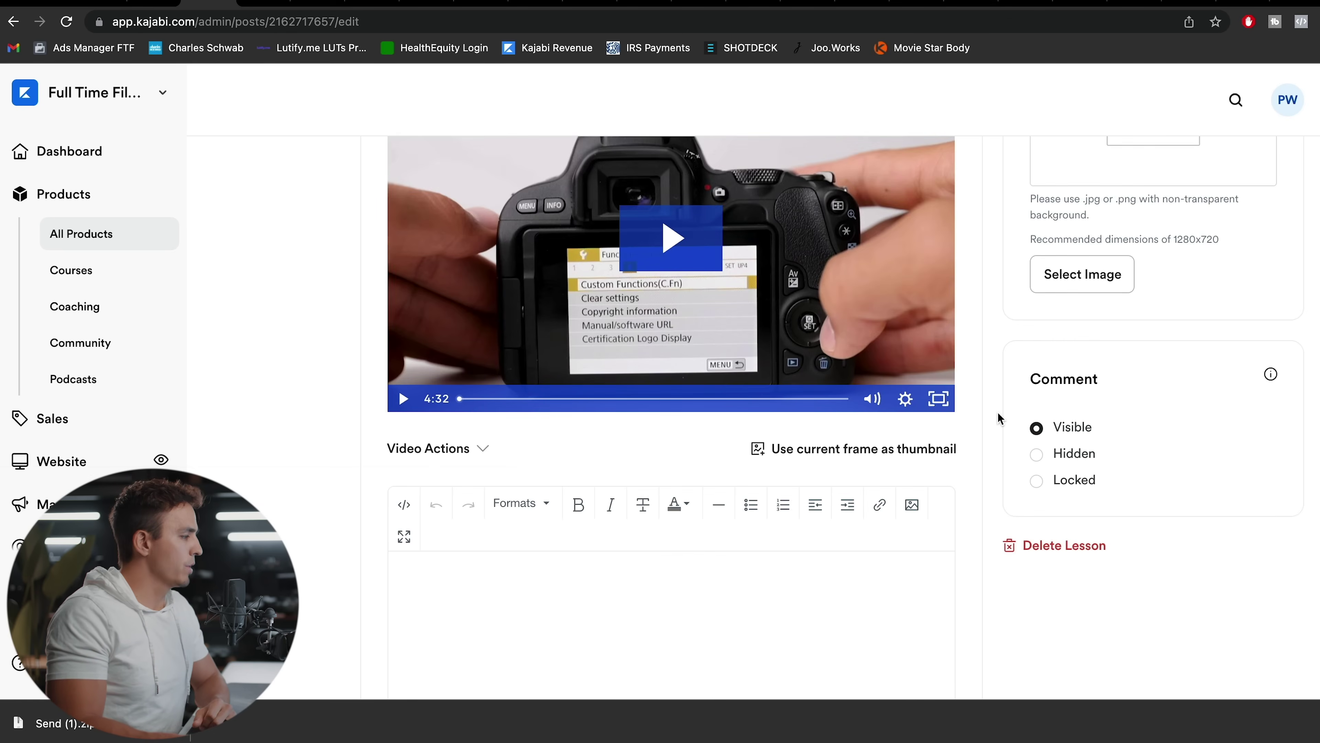
left_click(481, 375)
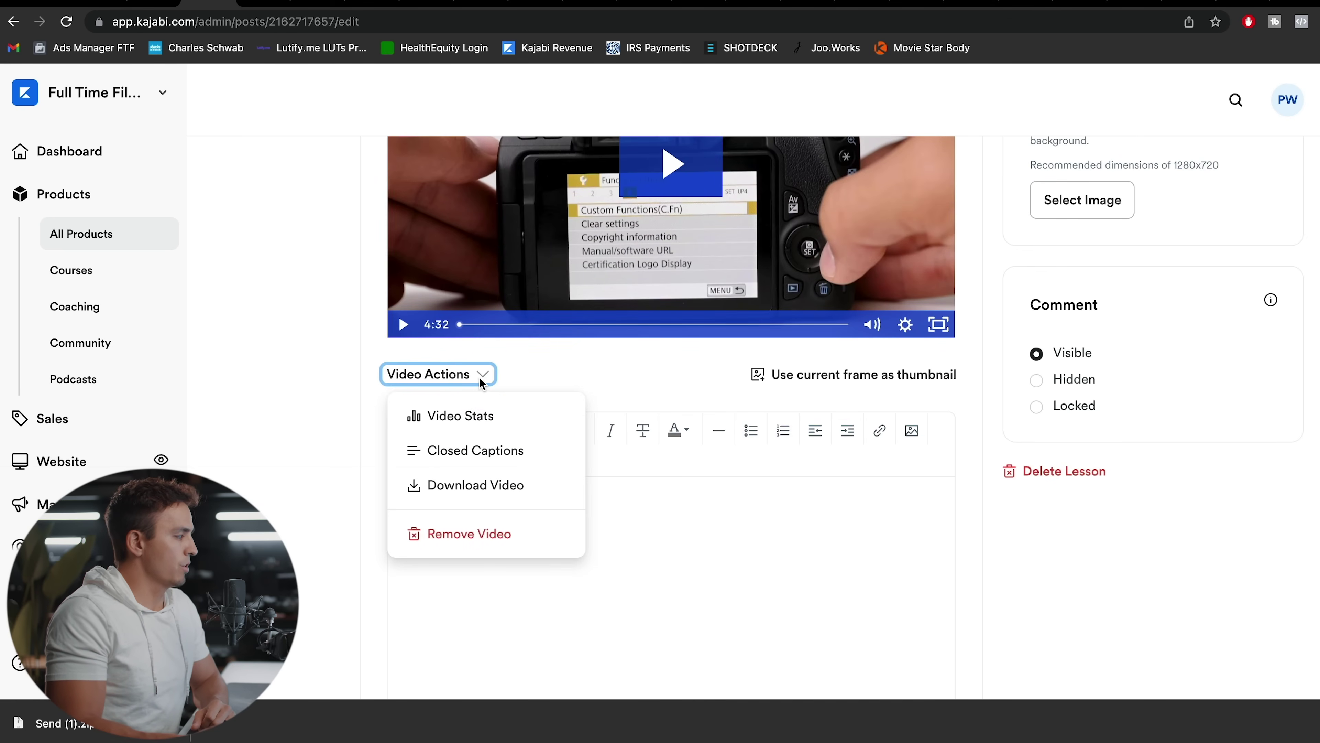
left_click(458, 451)
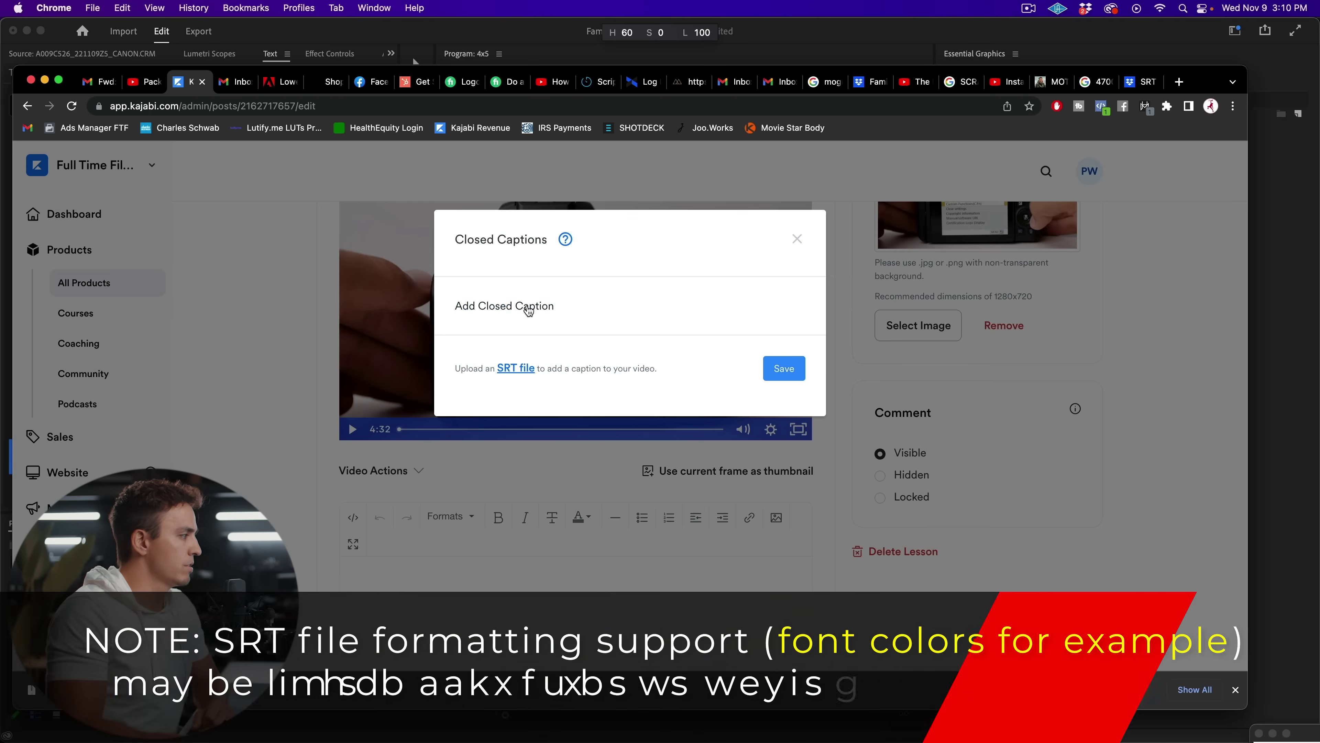
left_click(507, 306)
left_click(728, 436)
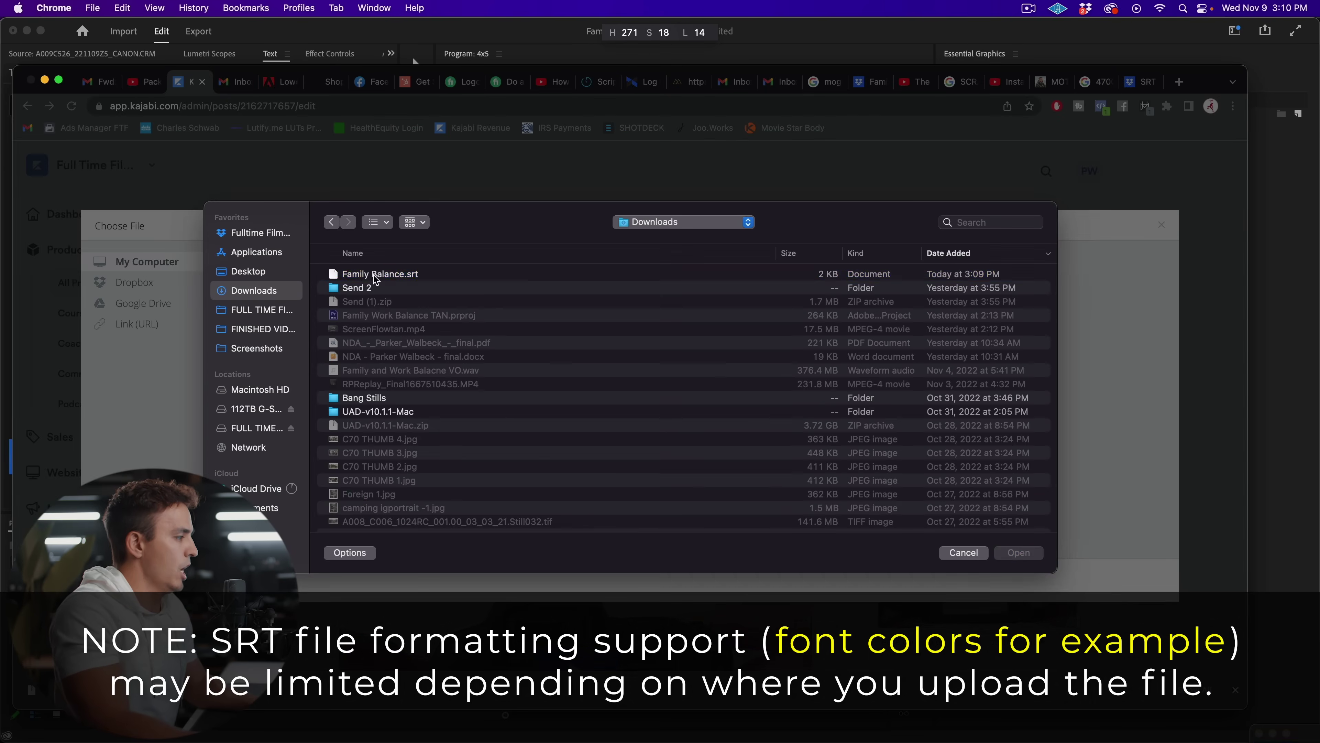
left_click(375, 272)
left_click(272, 493)
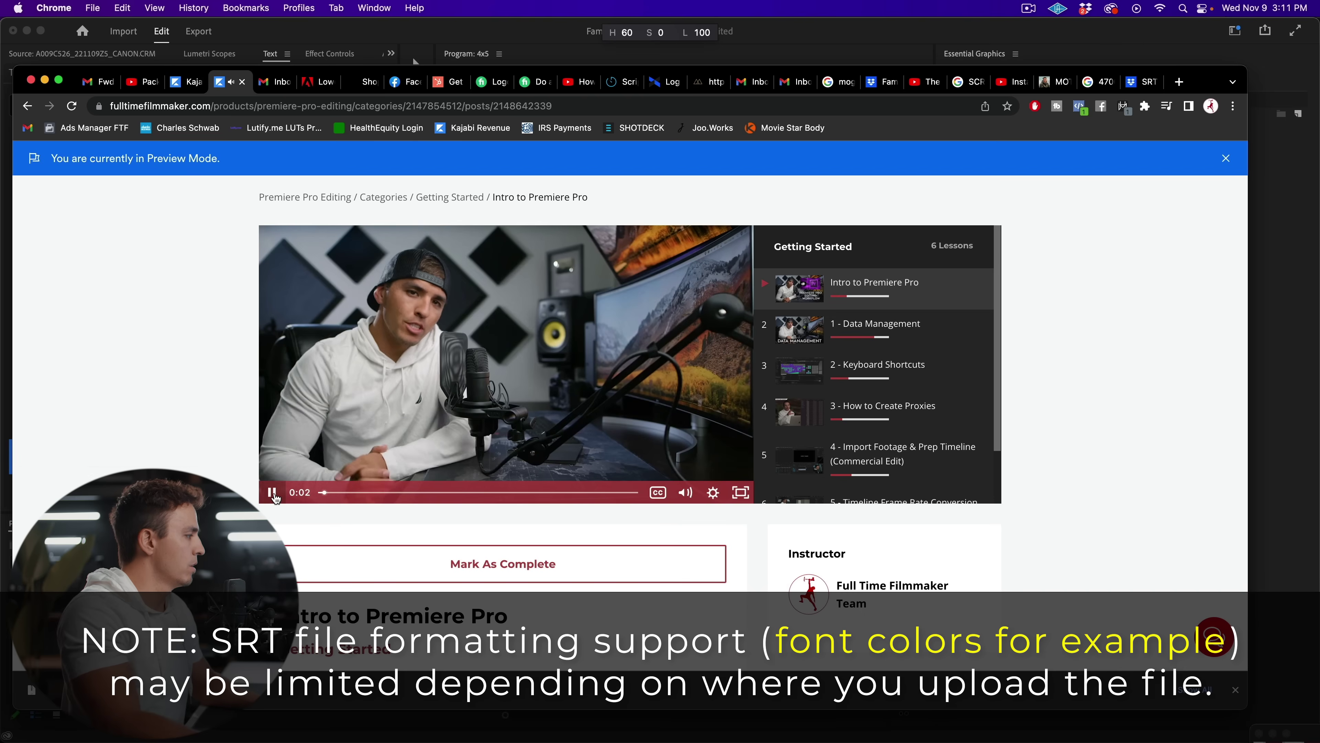
left_click(660, 494)
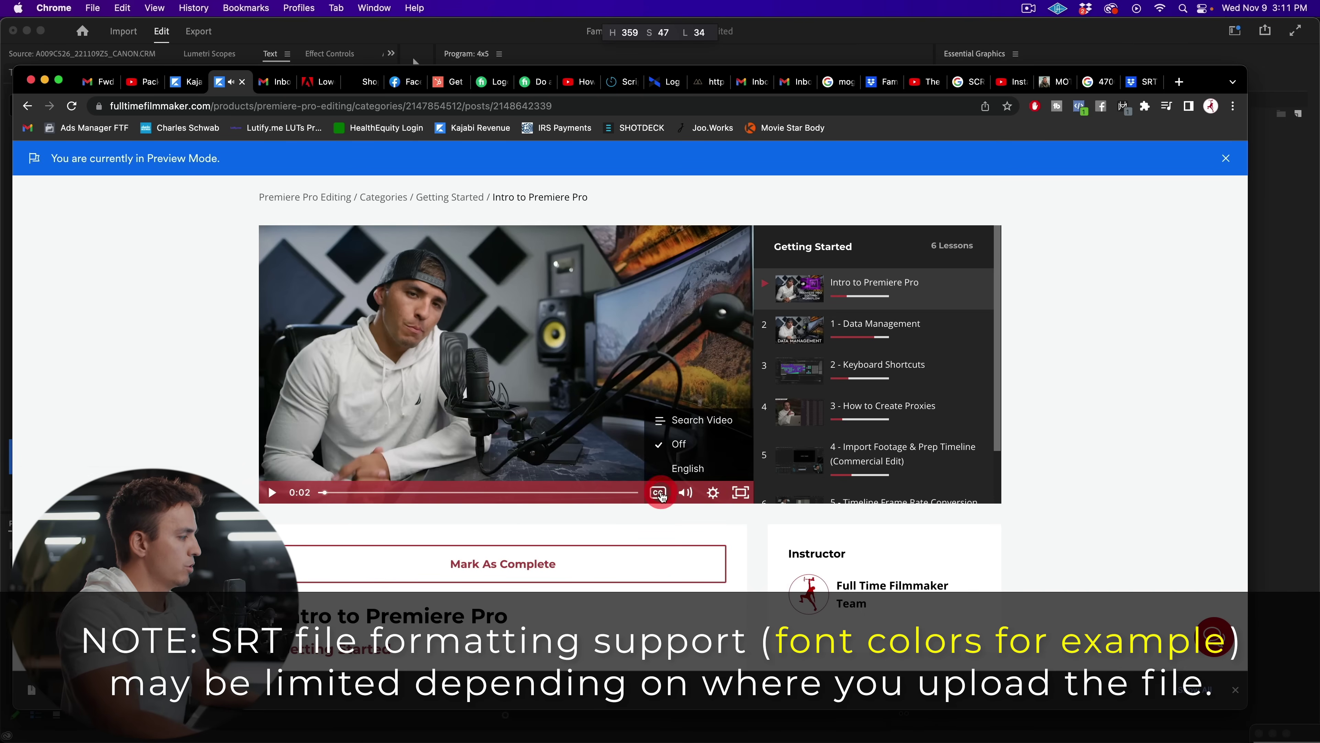